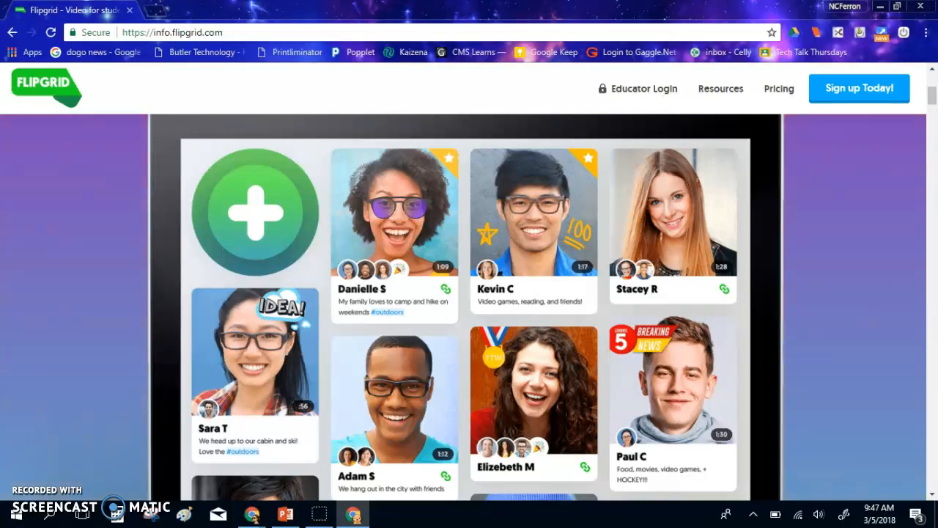
# Step: Sign up for a new Flipgrid educator account using the existing Google account
pyautogui.scroll(4, 837, 425)
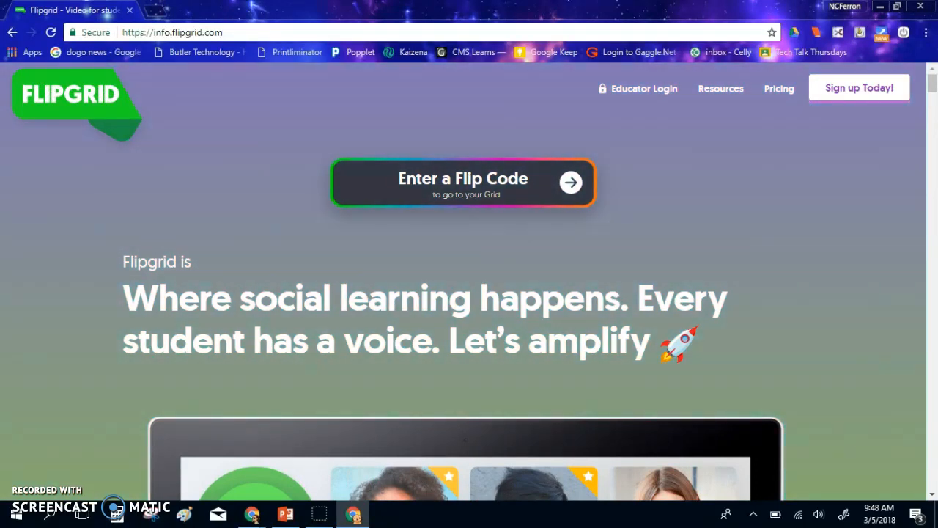
pyautogui.click(852, 92)
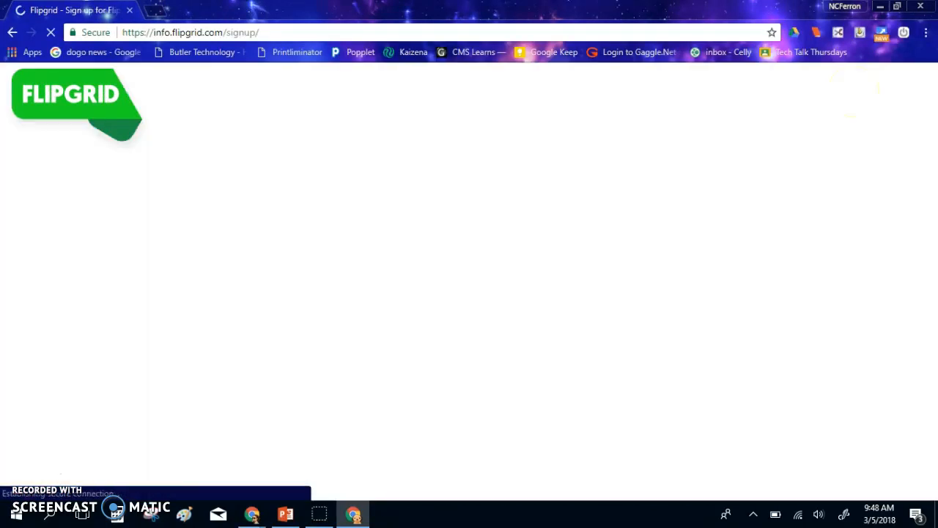
pyautogui.scroll(-2, 785, 264)
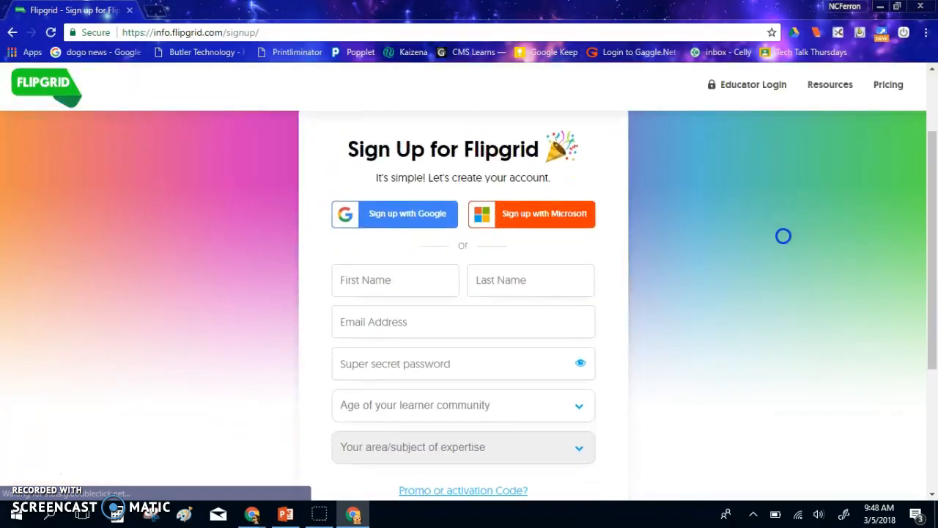
pyautogui.click(389, 223)
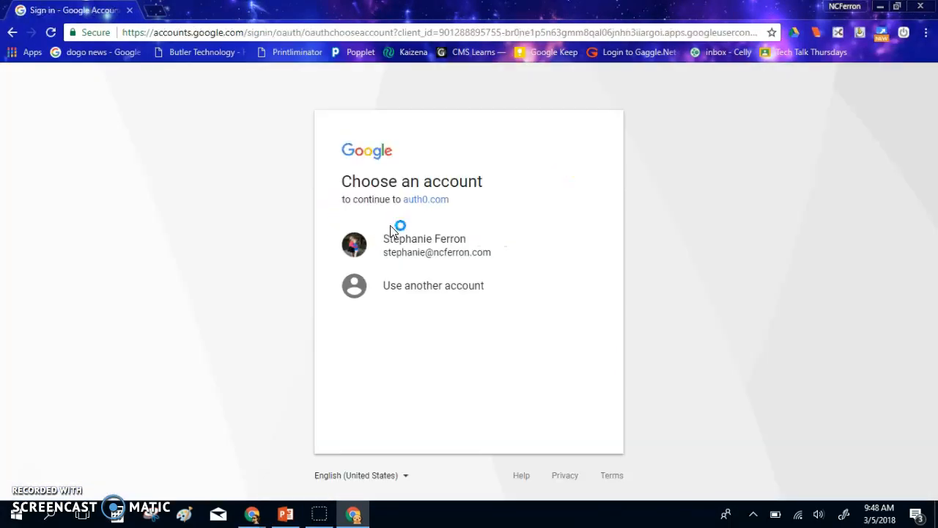
pyautogui.click(485, 241)
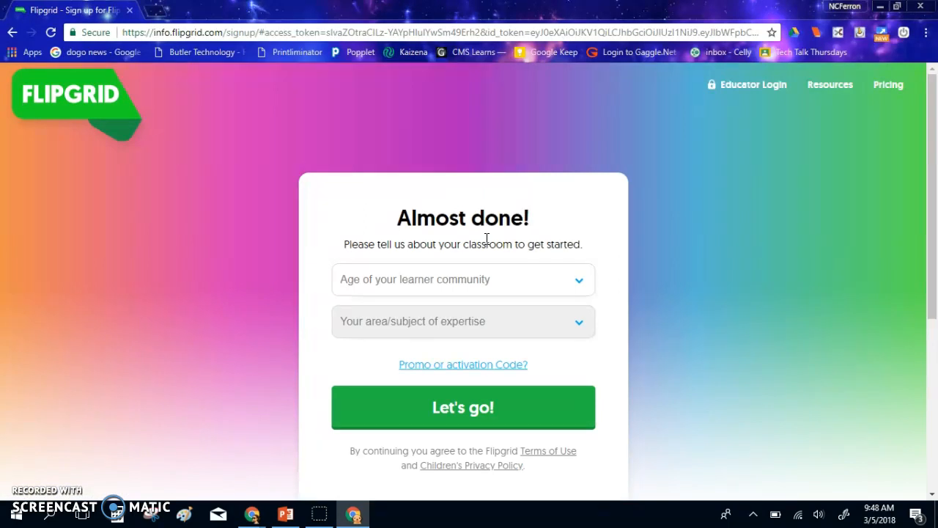
# Step: Set the learner community to High school (ages 14-18) and the subject area to All, and complete the registration
pyautogui.click(405, 278)
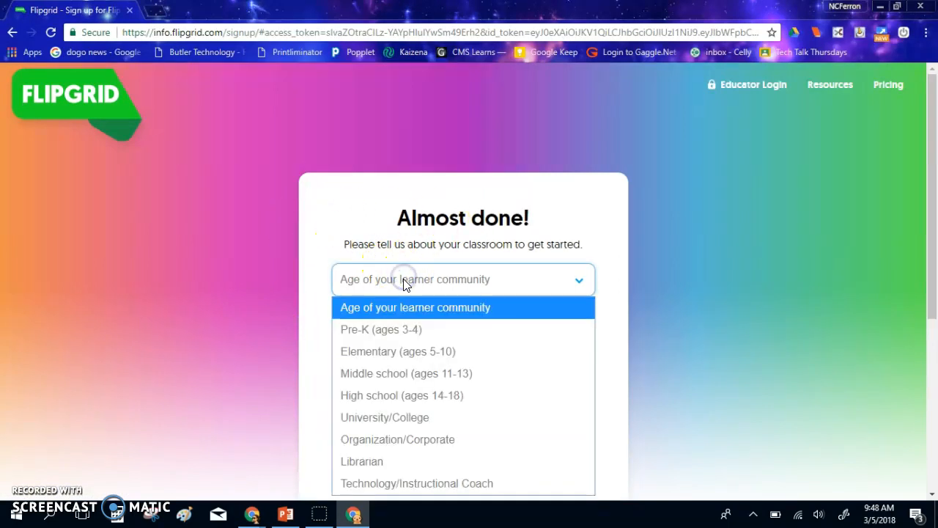
pyautogui.click(403, 396)
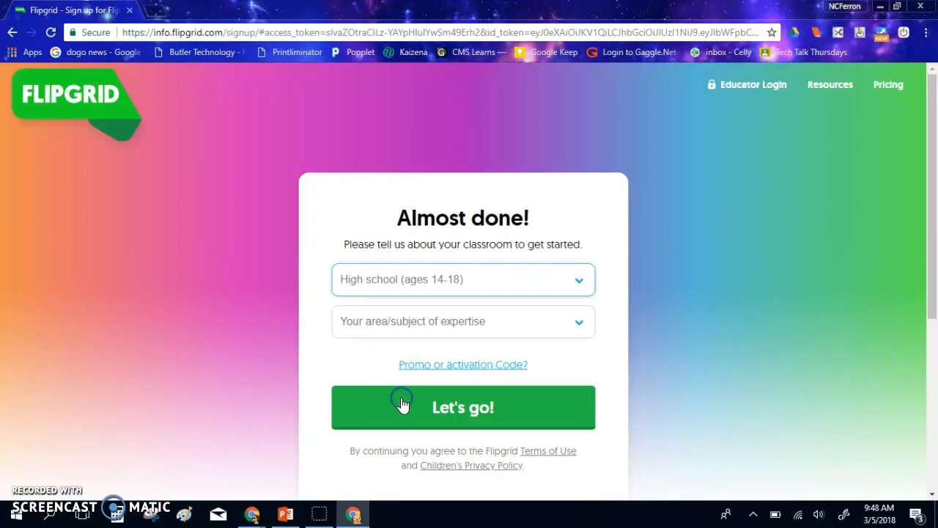
pyautogui.click(404, 326)
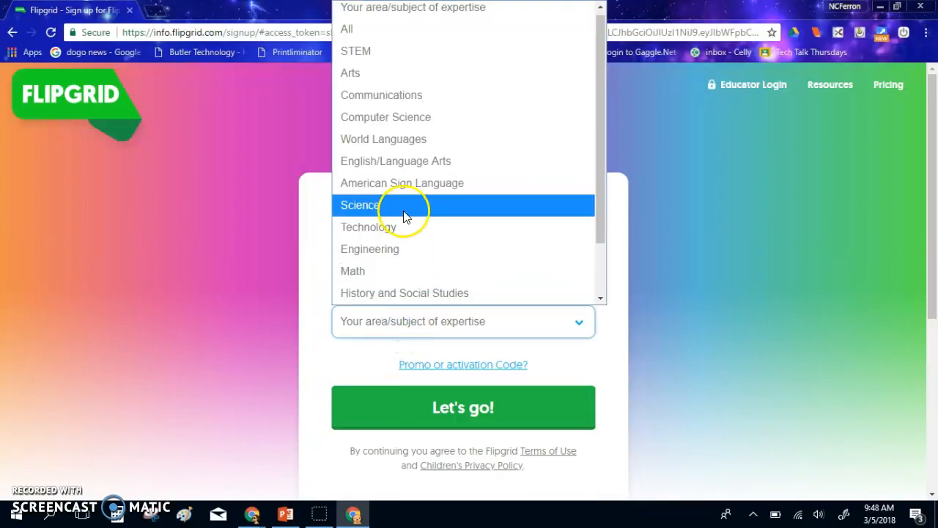
pyautogui.click(399, 42)
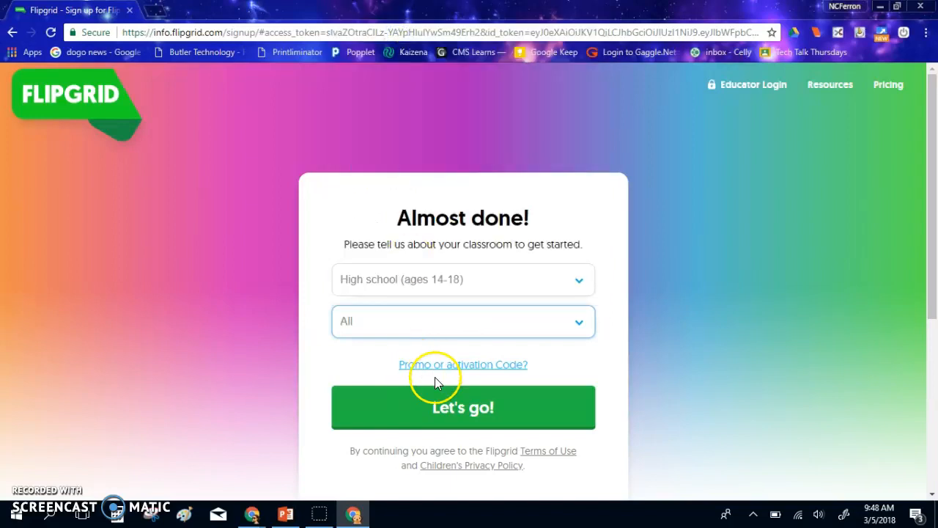
pyautogui.click(439, 409)
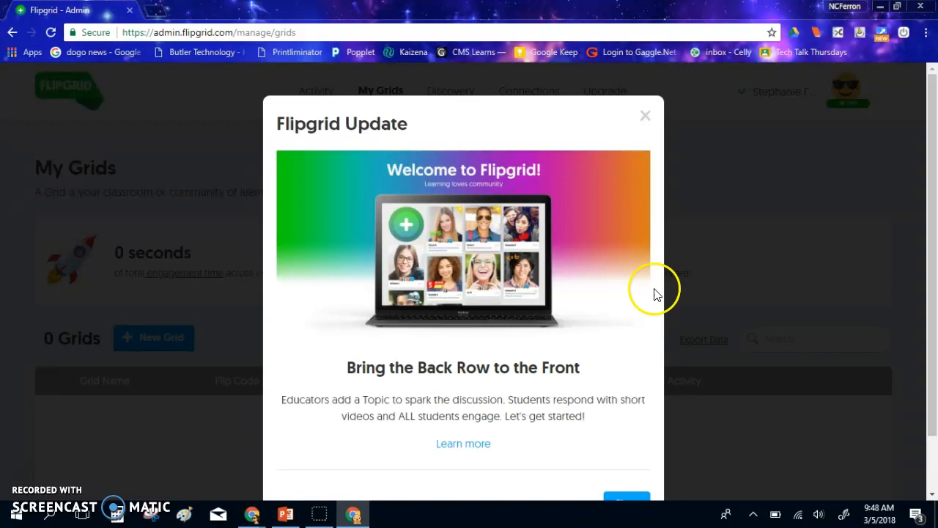
# Step: Look through the Flipgrid Update welcome message and dismiss it
pyautogui.scroll(-1, 791, 248)
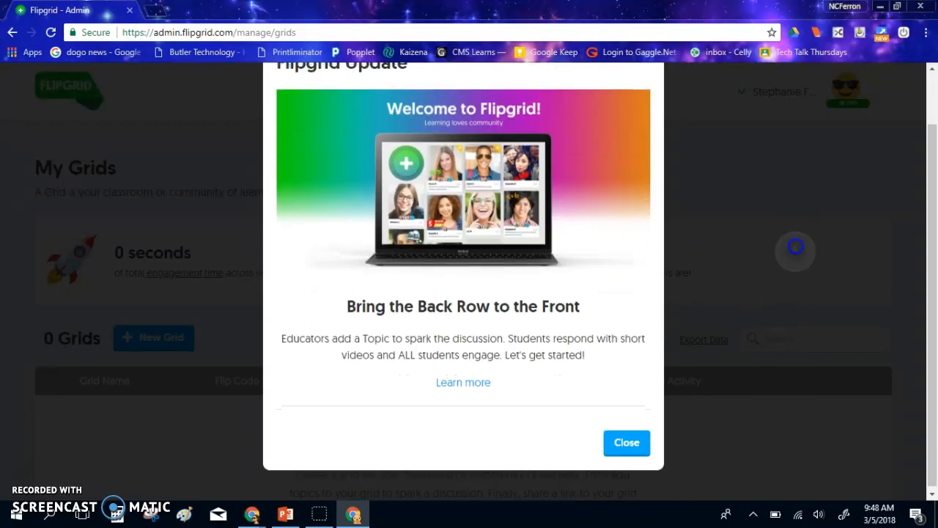
pyautogui.scroll(1, 791, 249)
pyautogui.click(647, 116)
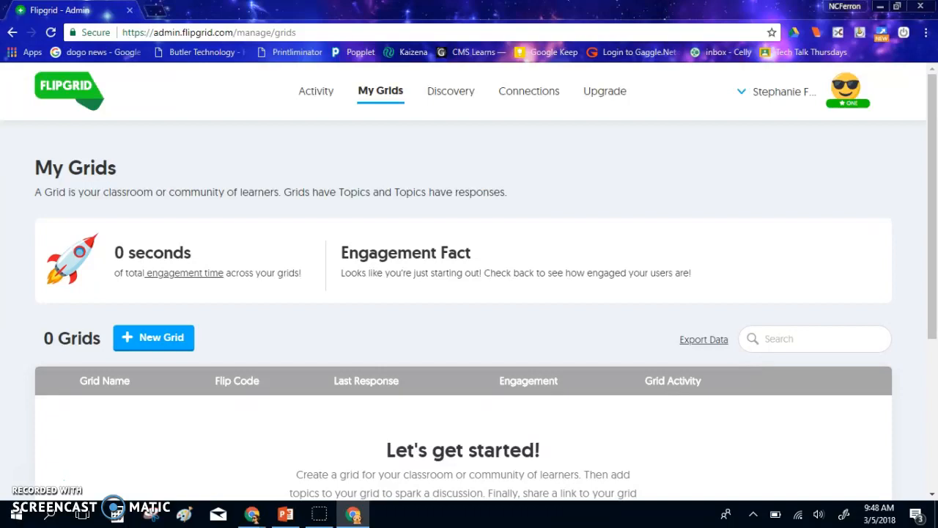
# Step: Start a new grid and name it "Teachin"
pyautogui.click(158, 342)
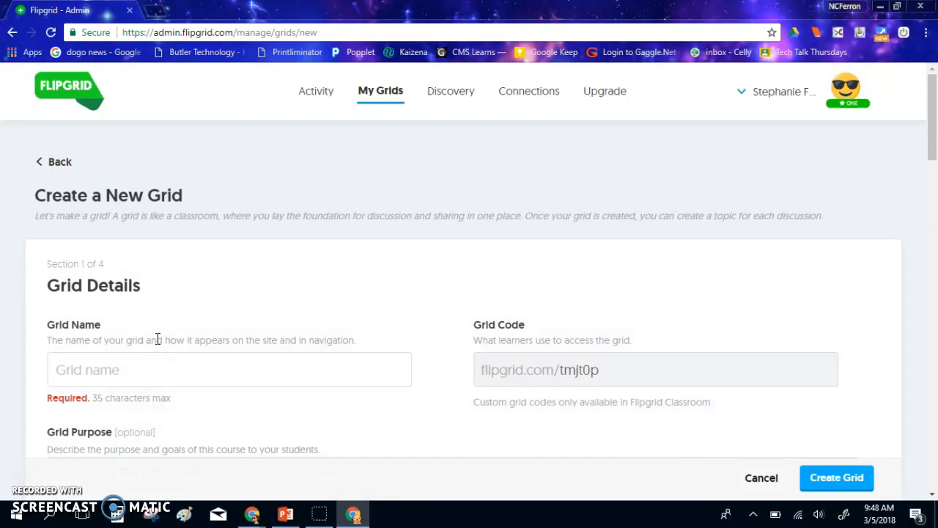
pyautogui.click(142, 377)
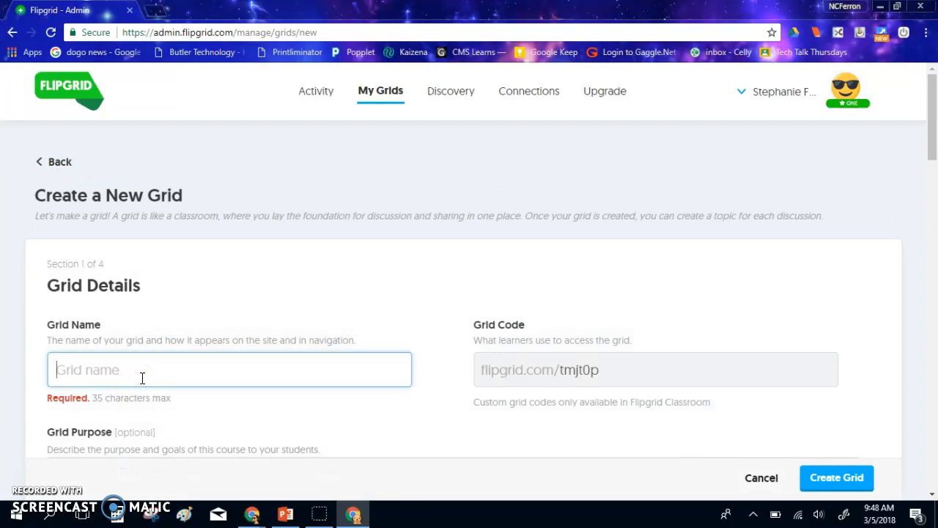
pyautogui.write('teachin')
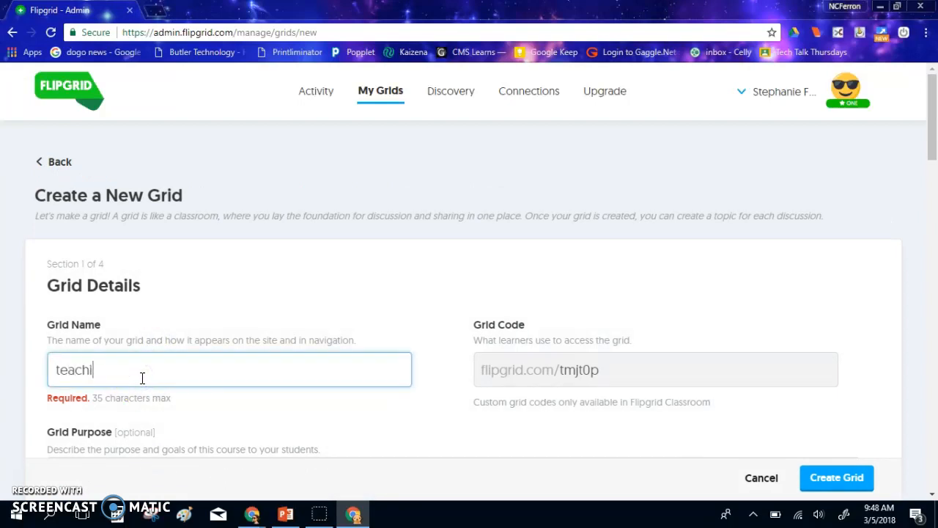
pyautogui.press('BackSpace')
pyautogui.write('Teachi')
# Step: Enter "tutorial / practice site" as the grid purpose, correcting its spelling, and create the grid
pyautogui.scroll(-3, 791, 251)
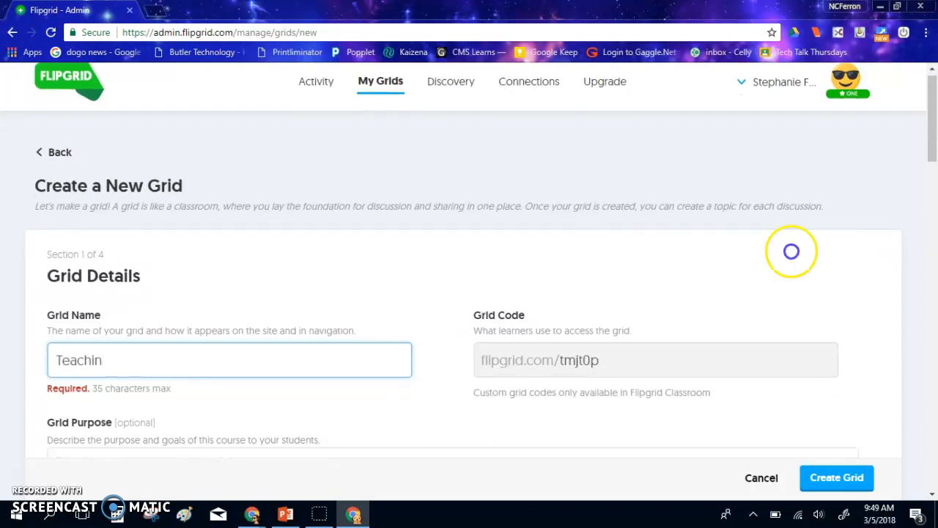
pyautogui.click(325, 293)
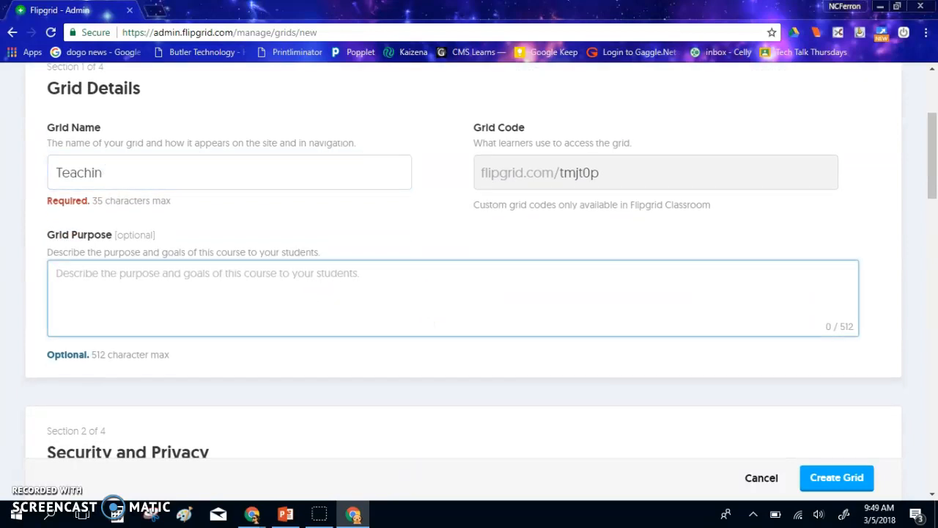
pyautogui.write('tutorila / practice site')
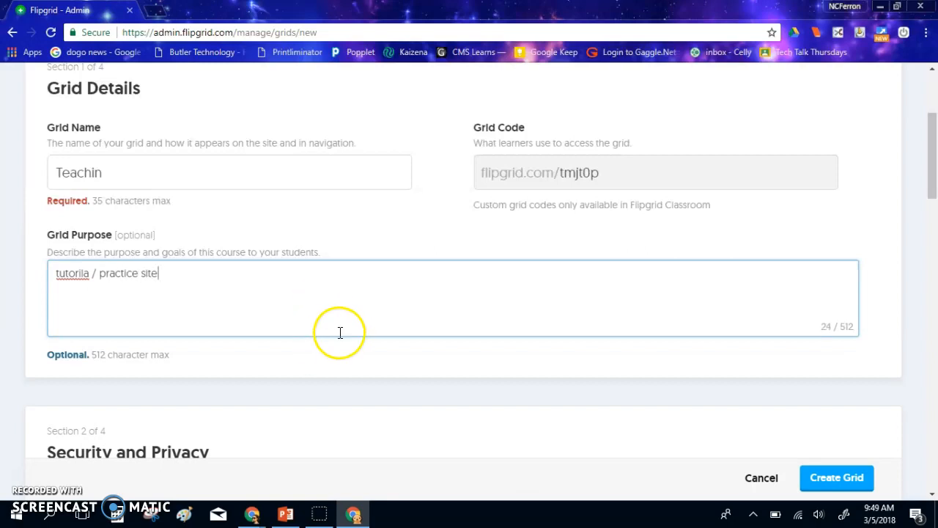
pyautogui.rightClick(69, 272)
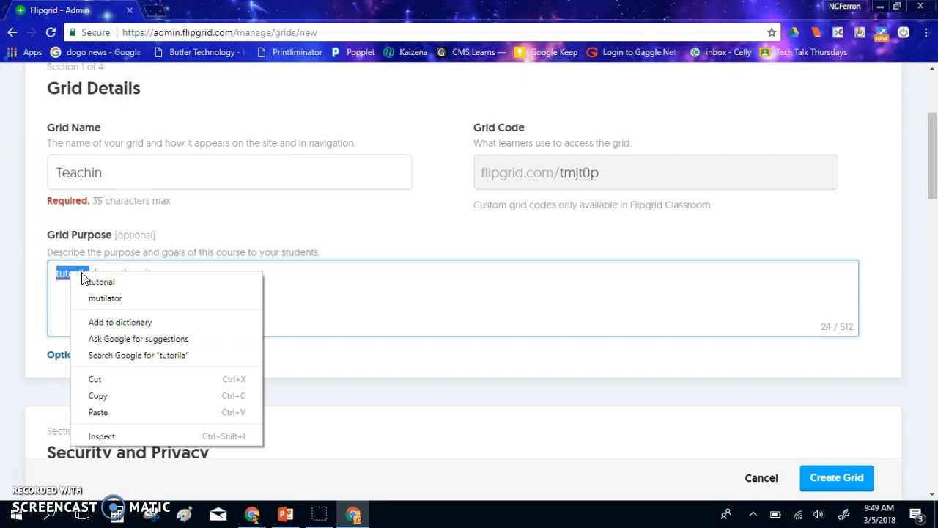
pyautogui.click(88, 281)
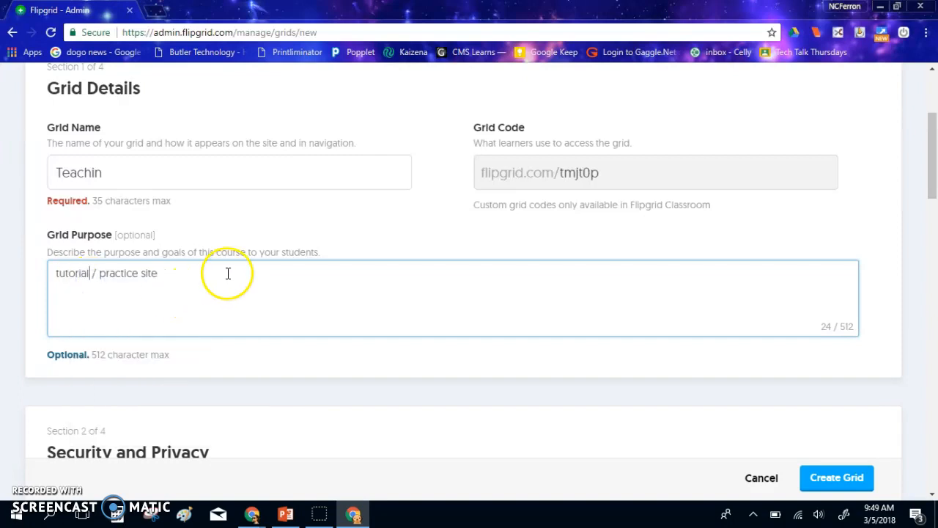
pyautogui.click(835, 479)
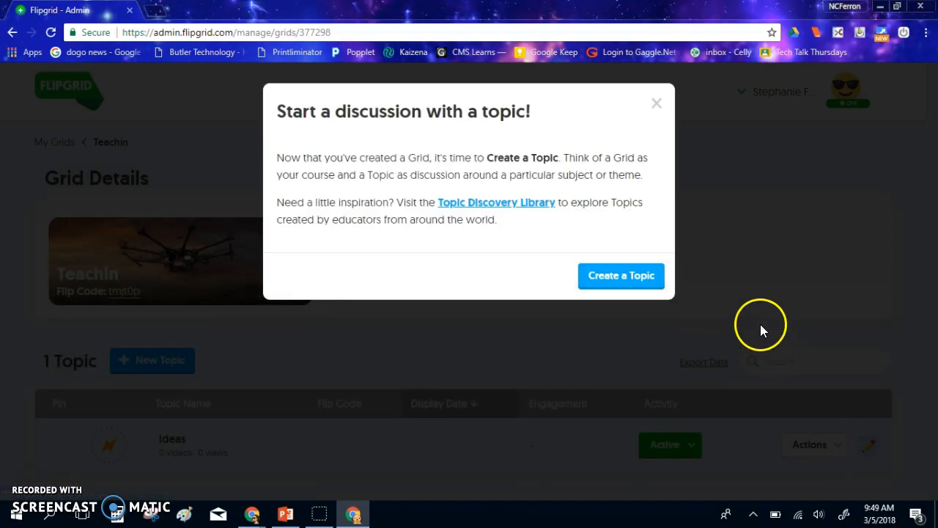
# Step: Start a new topic in the grid and title it "Current Events"
pyautogui.click(639, 278)
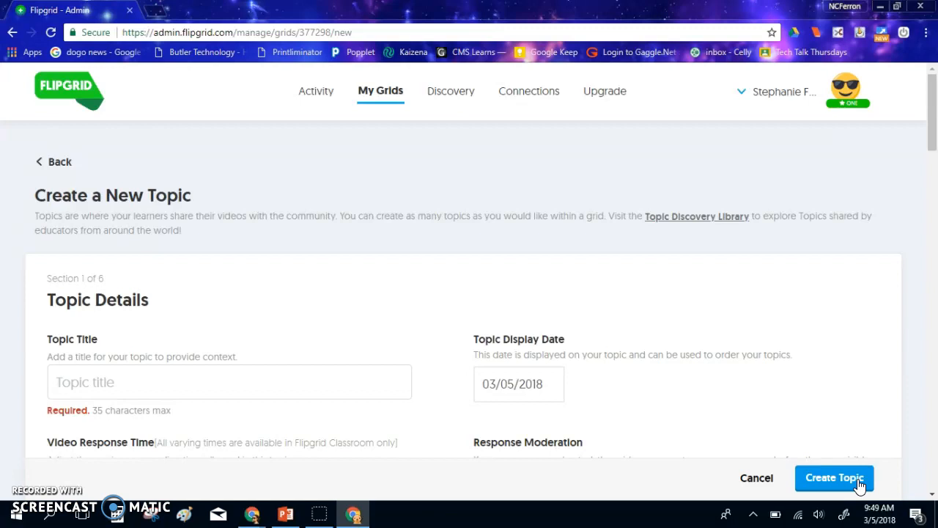
pyautogui.click(243, 380)
pyautogui.write('Cure')
pyautogui.write('rent Events')
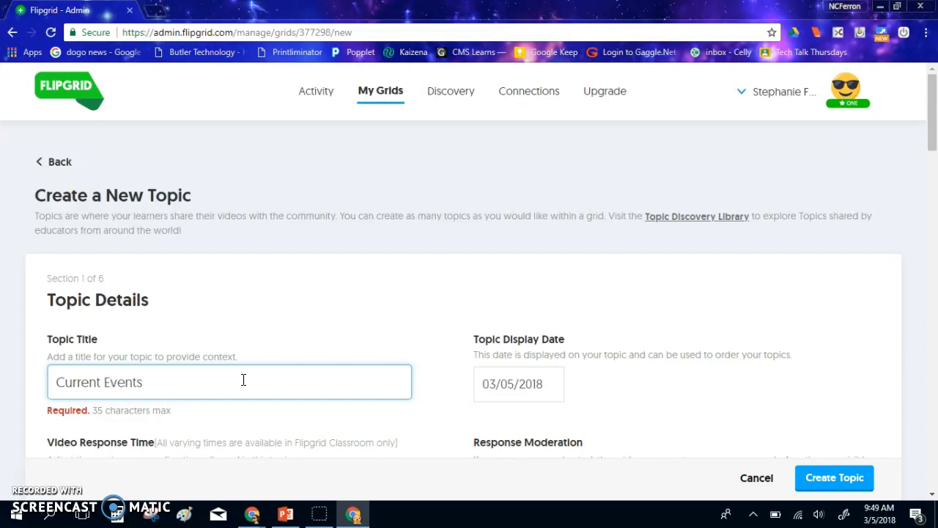
# Step: Check which maximum video response times are offered for the topic
pyautogui.scroll(-3, 532, 111)
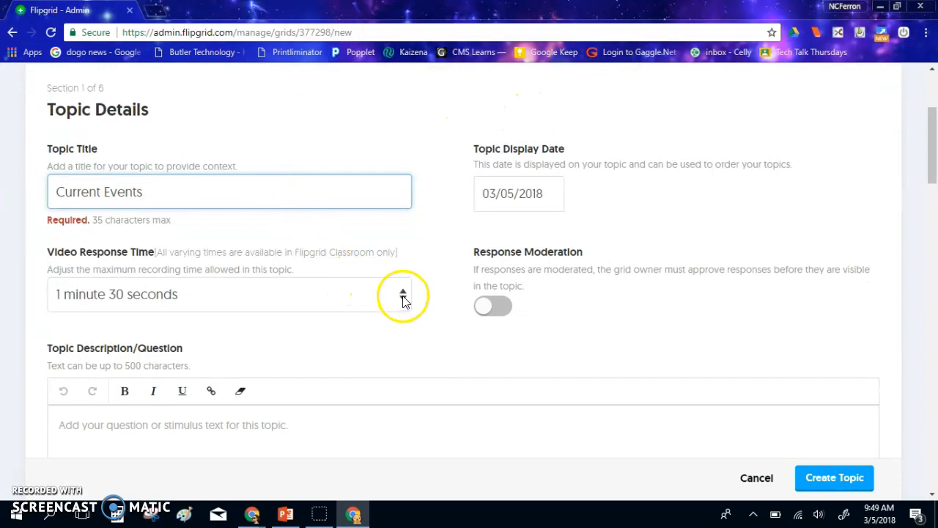
pyautogui.click(403, 297)
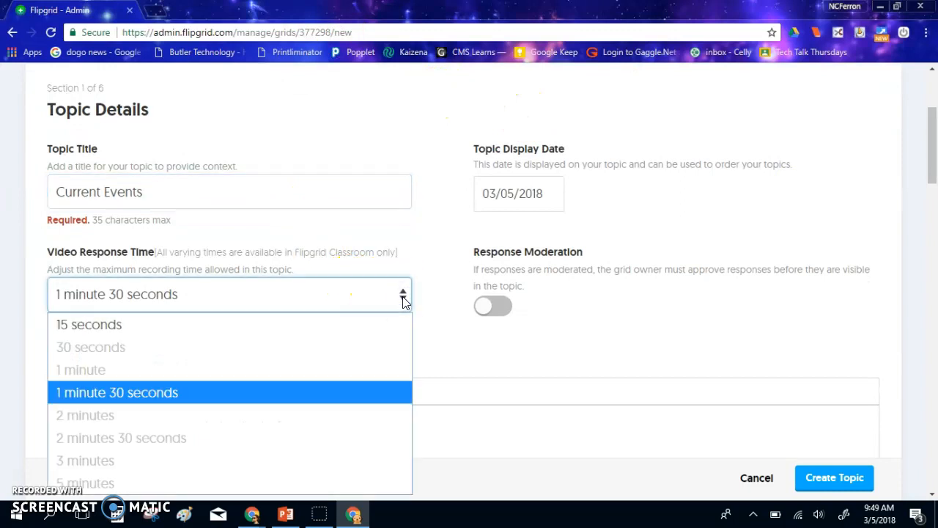
pyautogui.scroll(-1, 542, 360)
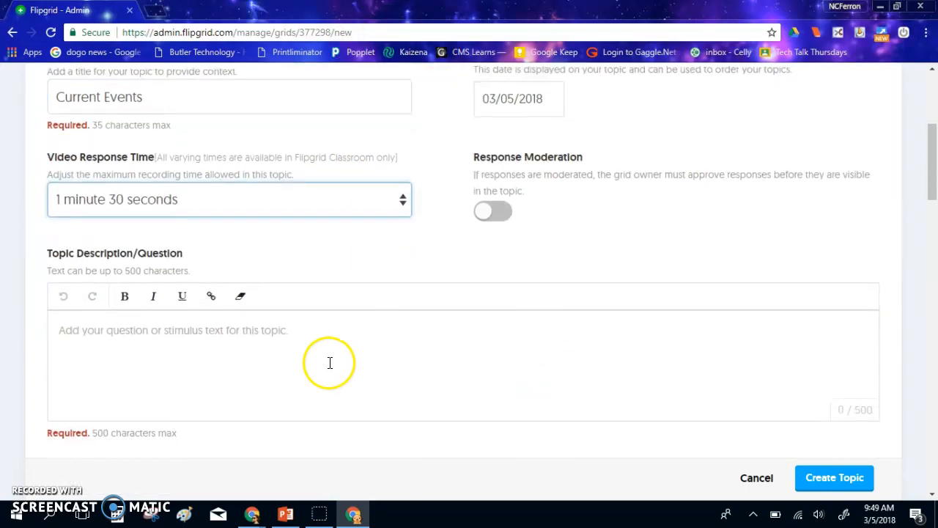
# Step: Turn on response moderation for the topic and try to create it
pyautogui.click(117, 327)
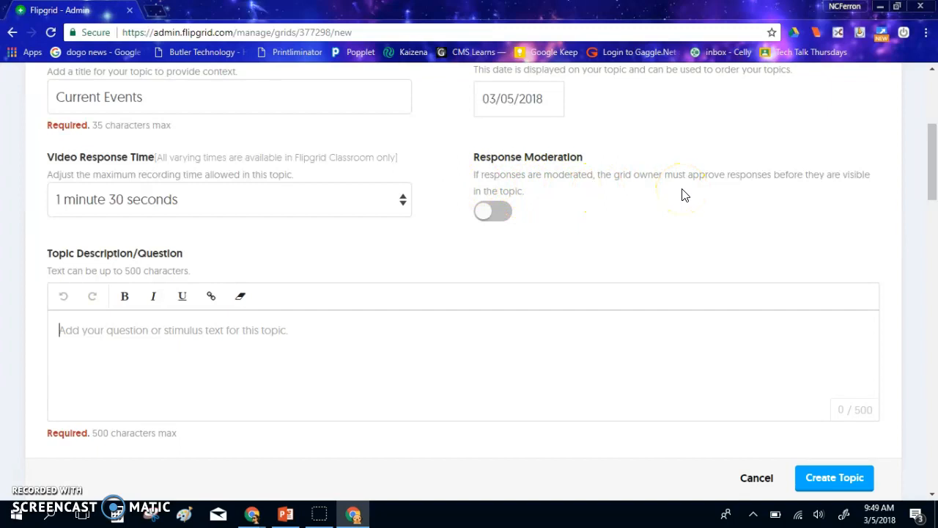
pyautogui.click(493, 210)
pyautogui.scroll(2, 769, 286)
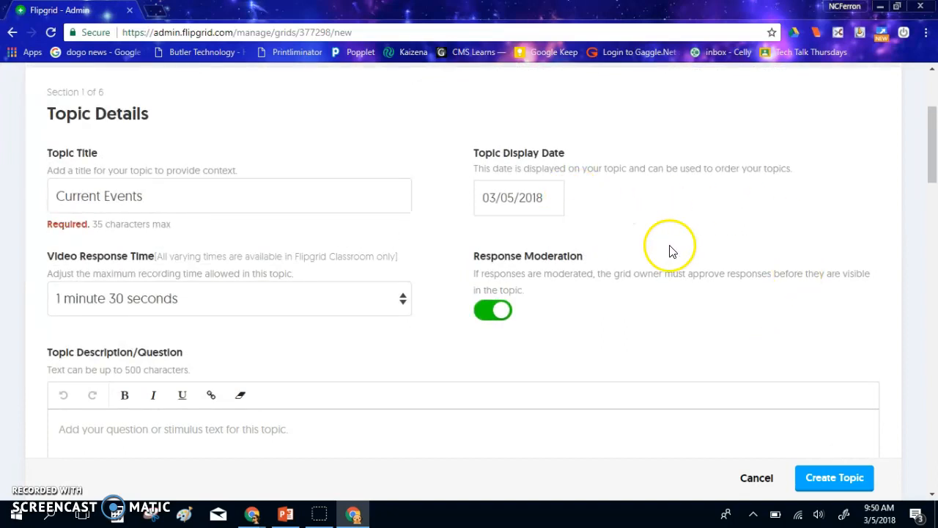
pyautogui.click(841, 482)
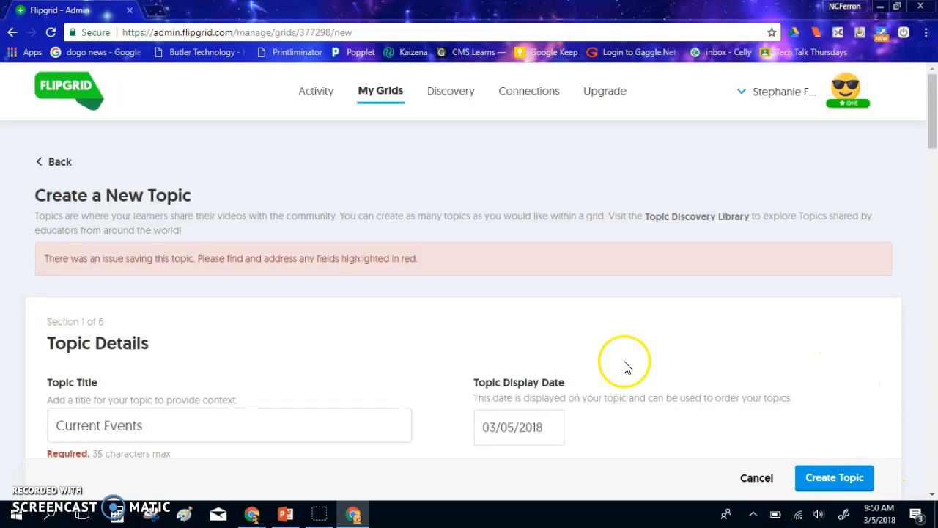
# Step: Enter the topic question "What is the most interesting news you have heard?", create the topic and dismiss the sharing-link message
pyautogui.scroll(-3, 750, 254)
pyautogui.click(448, 426)
pyautogui.write('What is the most i')
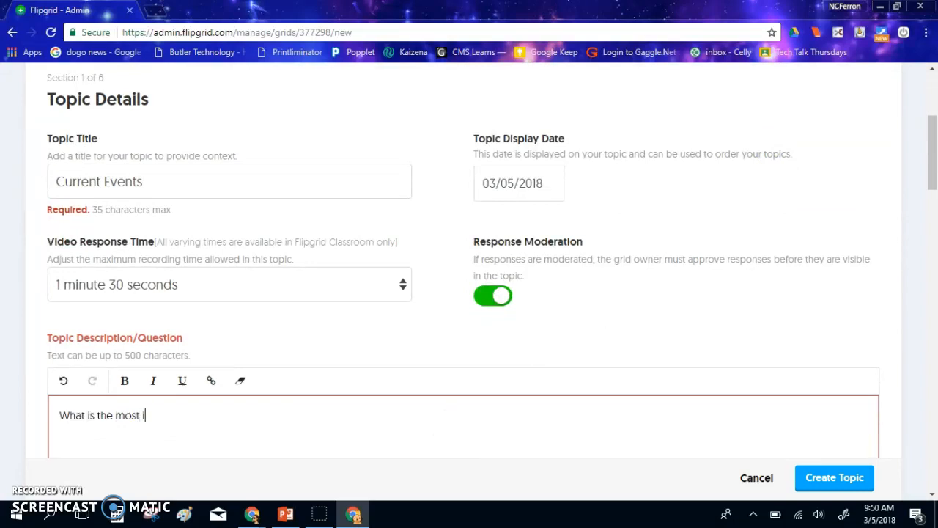
pyautogui.write('nteresting news you have heard?')
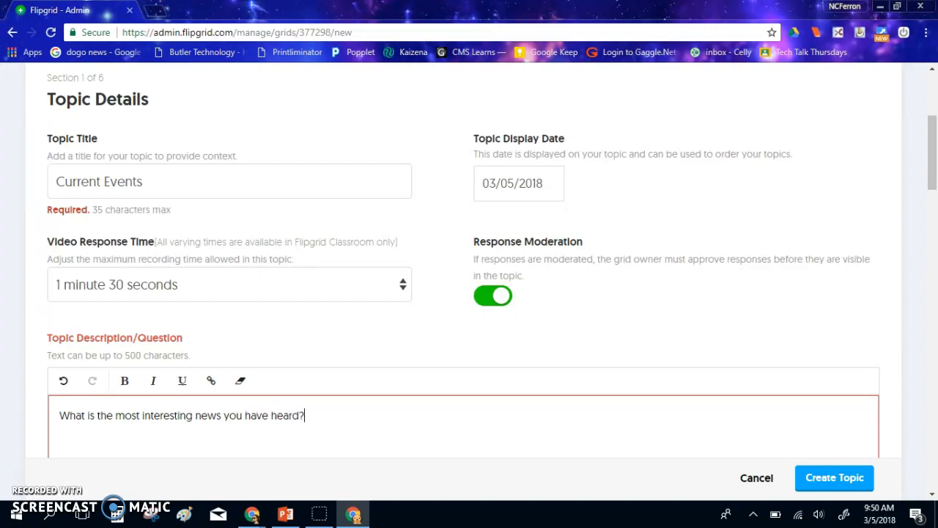
pyautogui.click(834, 477)
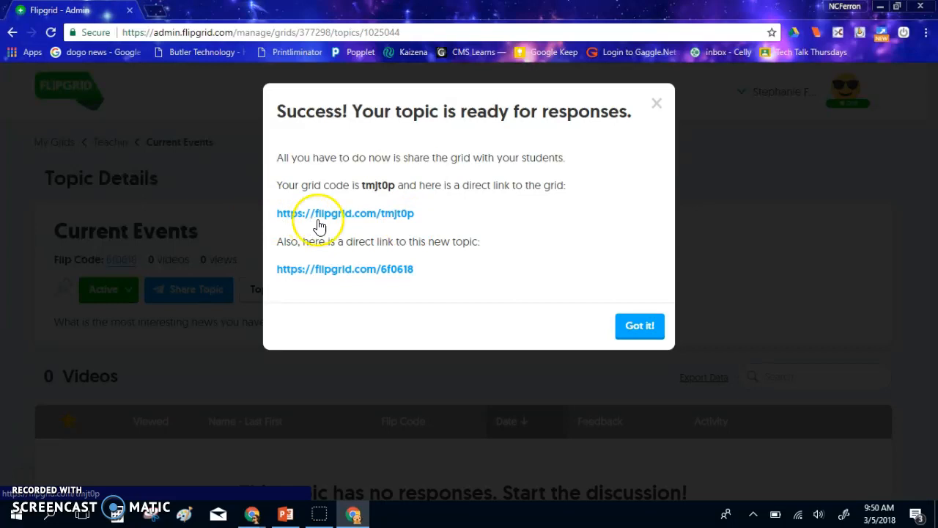
pyautogui.click(634, 331)
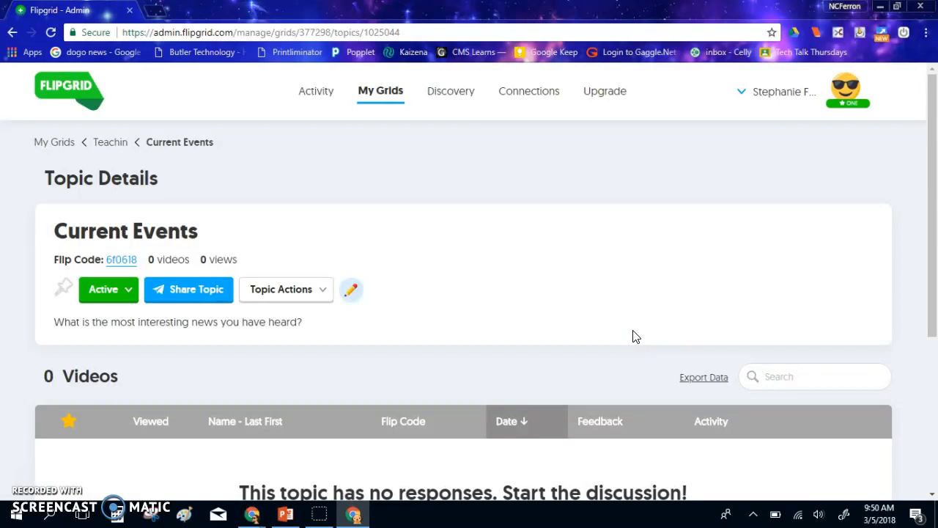
pyautogui.scroll(-3, 635, 336)
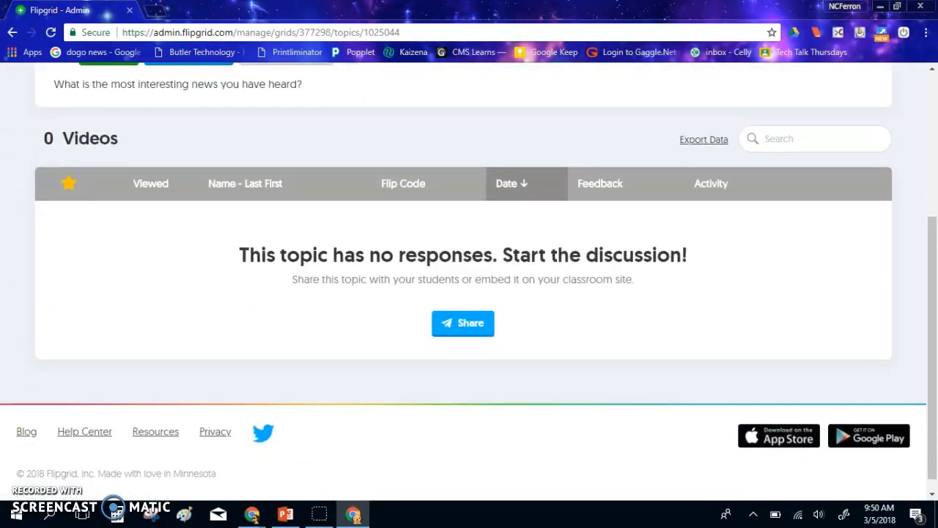
pyautogui.scroll(1, 213, 414)
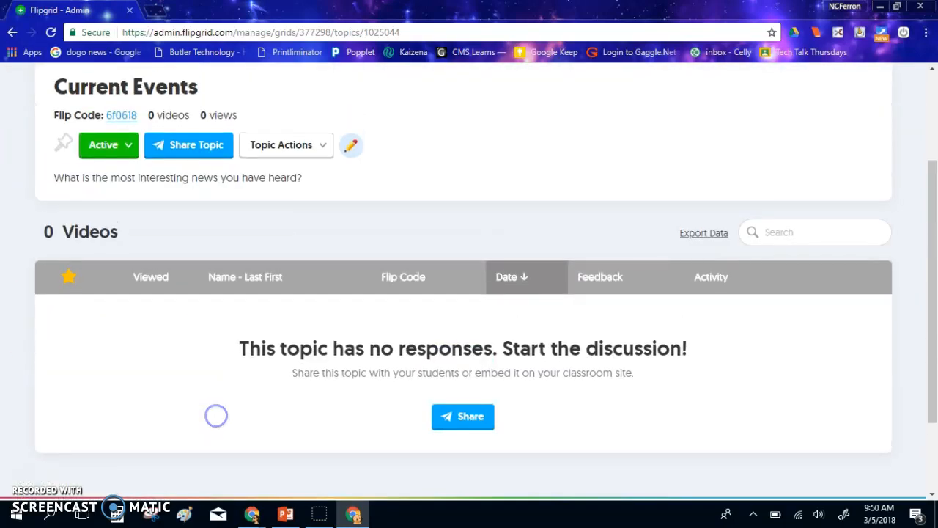
# Step: Review the status choices and the topic actions available for the Current Events topic
pyautogui.click(109, 149)
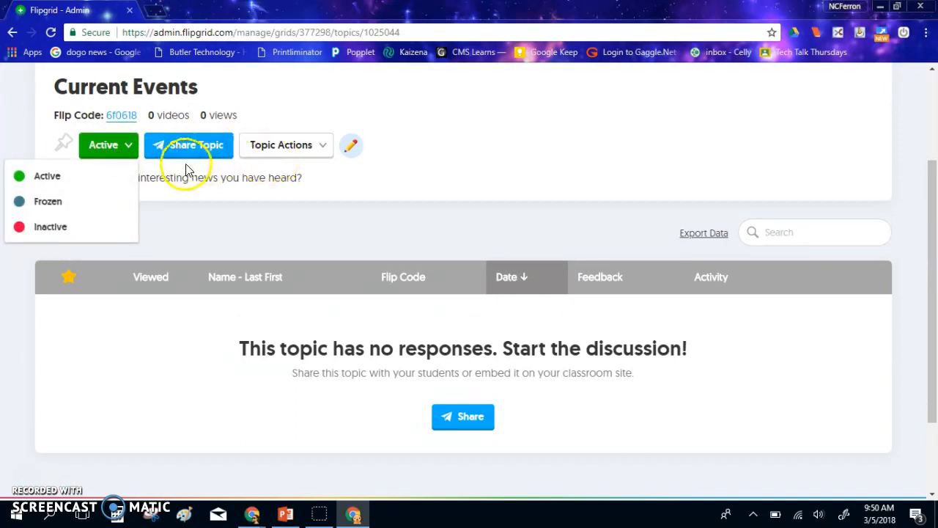
pyautogui.click(256, 151)
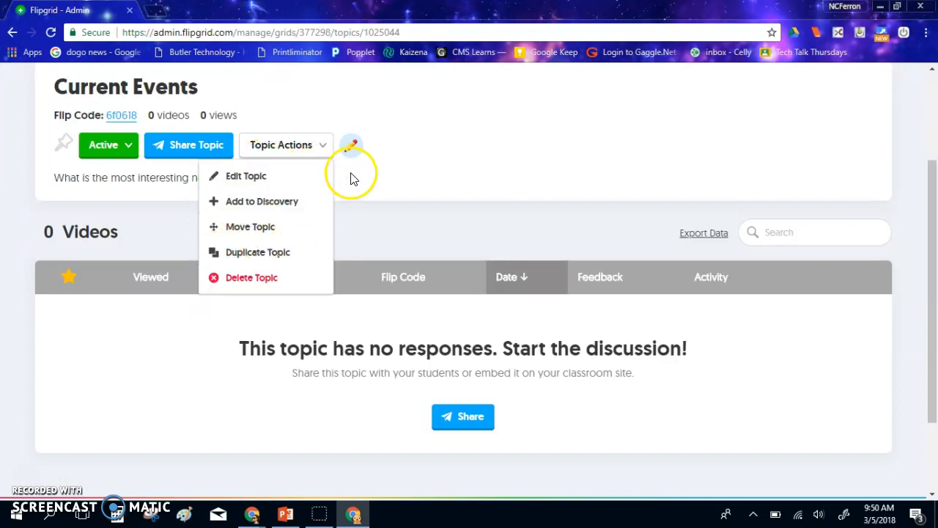
pyautogui.click(416, 189)
# Step: Examine the URL, embed and QR code options for sharing the topic, and close the sharing dialog
pyautogui.click(458, 417)
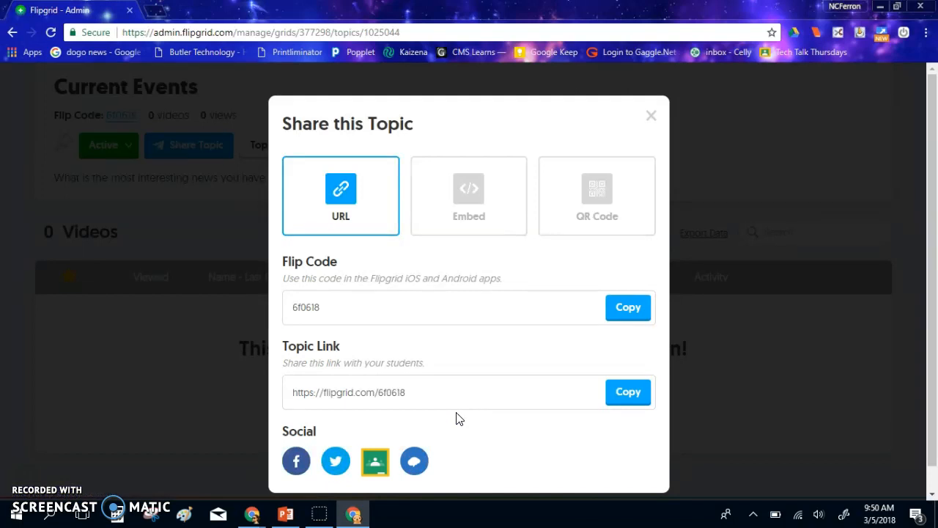
pyautogui.click(471, 163)
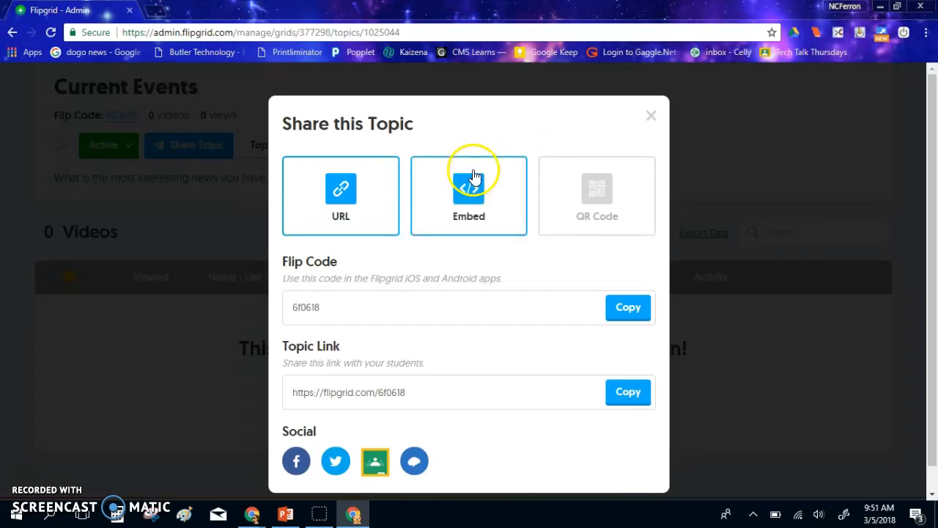
pyautogui.click(608, 182)
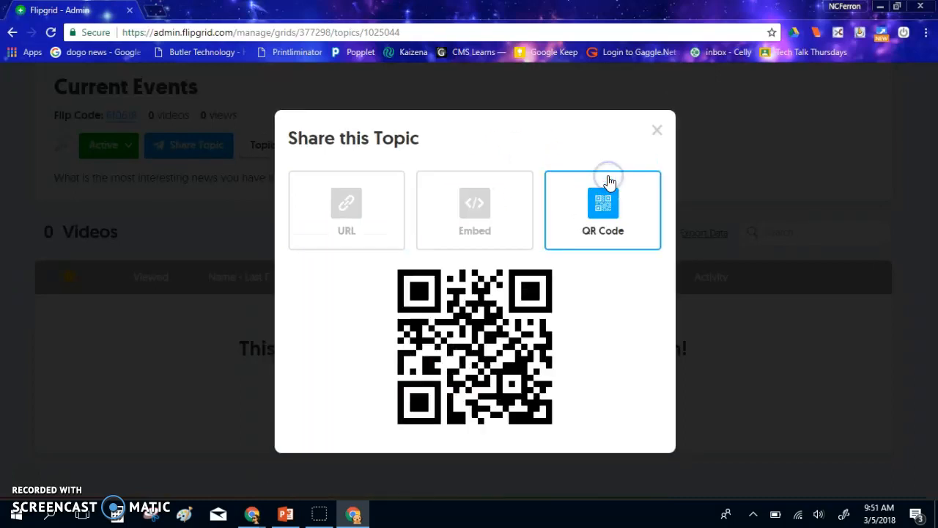
pyautogui.click(331, 218)
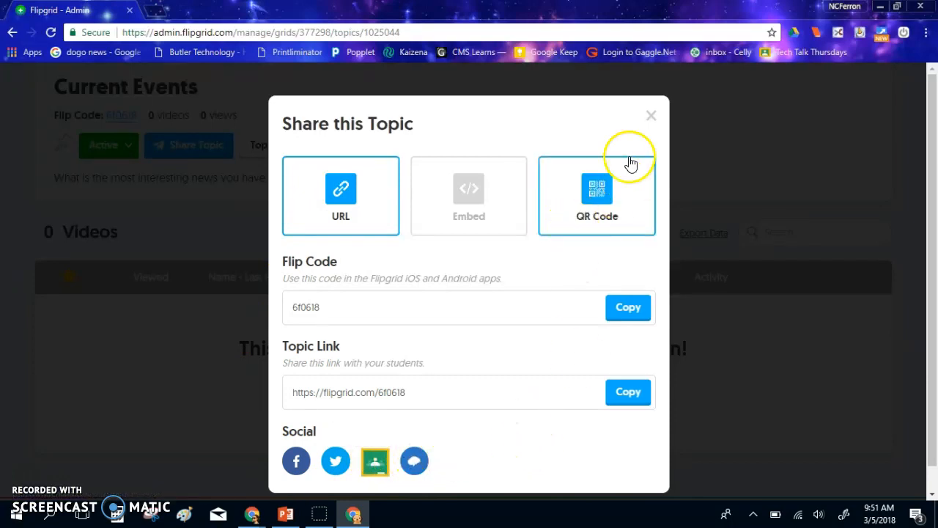
pyautogui.click(652, 116)
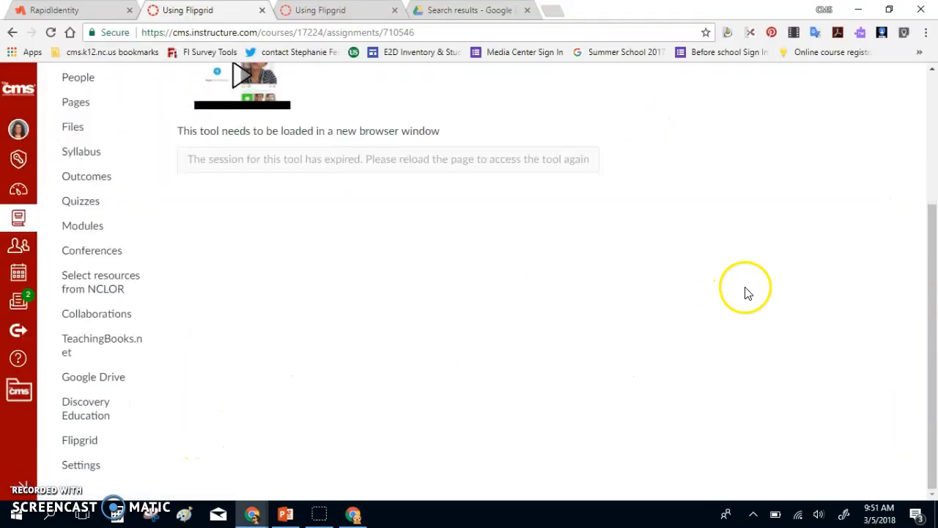
# Step: Load the Using Flipgrid assignment from Canvas in a new window and view its topic page
pyautogui.moveTo(933, 260); pyautogui.dragTo(934, 150)
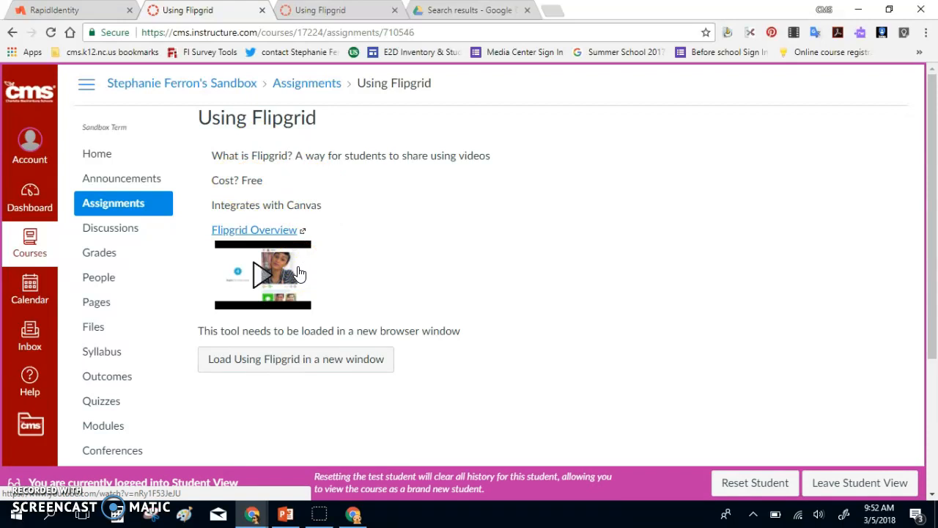
pyautogui.click(242, 360)
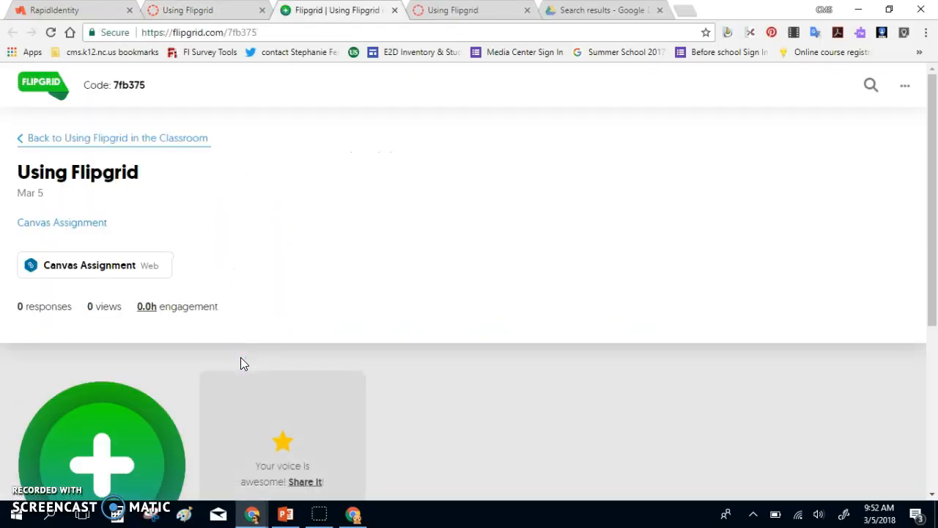
pyautogui.scroll(-2, 241, 364)
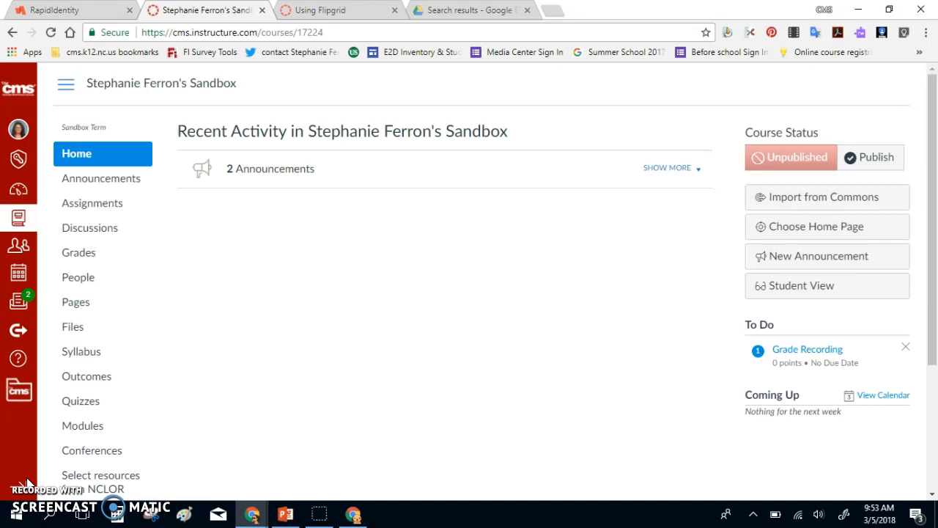
# Step: Find the Flipgrid external app in the course settings by filtering for "flip", and open its Add App form
pyautogui.scroll(-3, 228, 235)
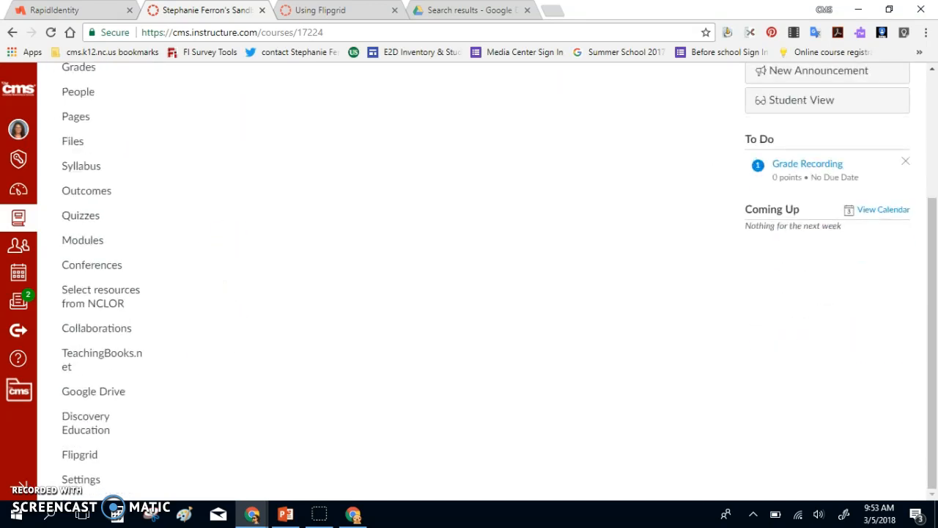
pyautogui.click(81, 479)
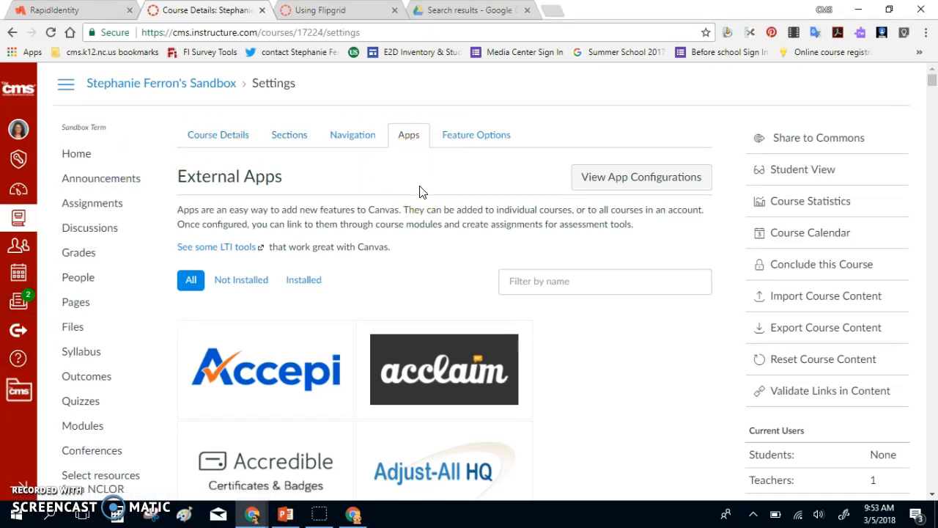
pyautogui.click(507, 283)
pyautogui.write('flip')
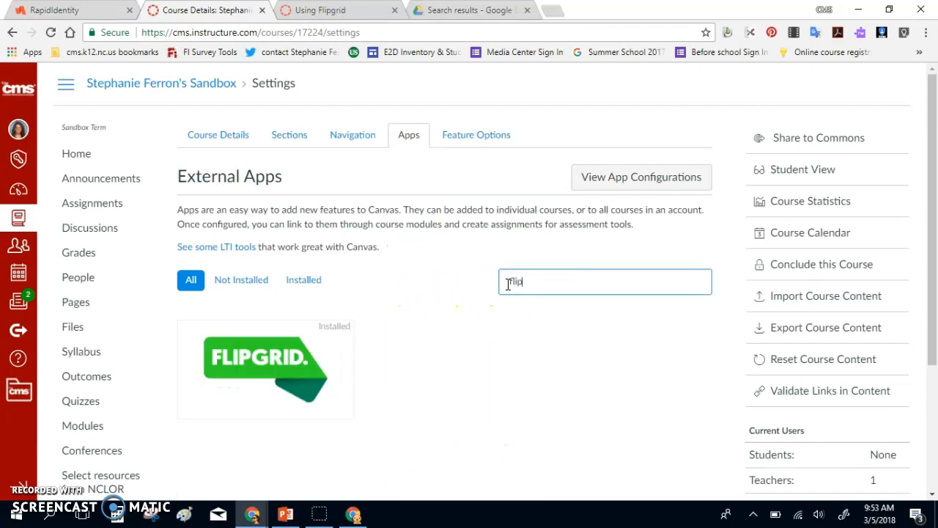
pyautogui.click(261, 370)
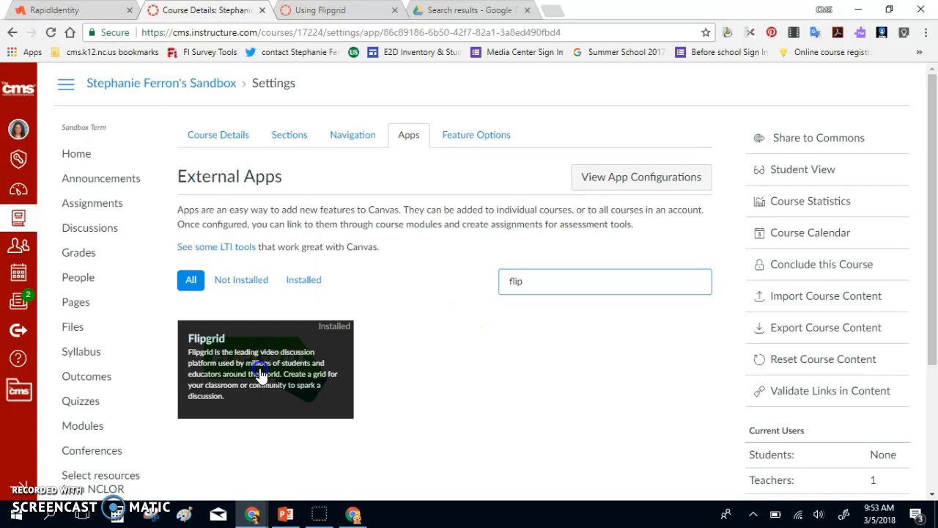
pyautogui.scroll(-3, 530, 425)
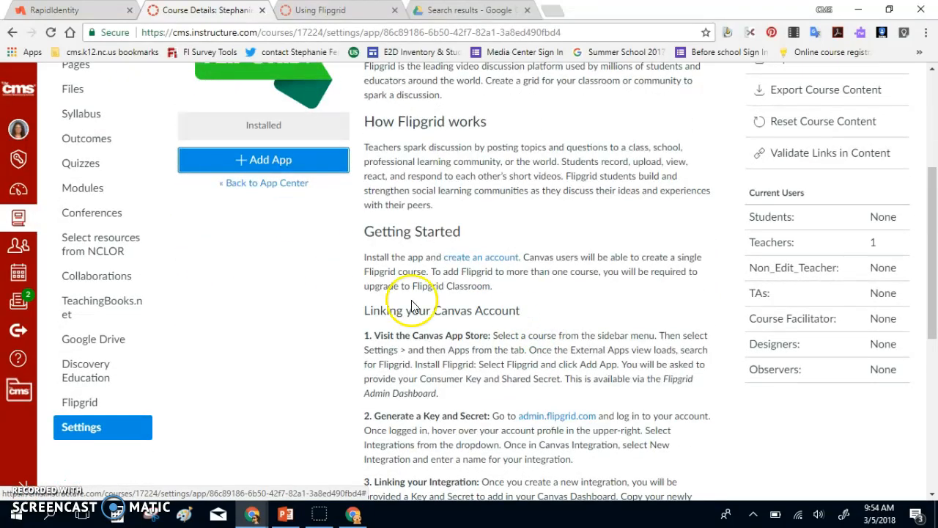
pyautogui.click(241, 161)
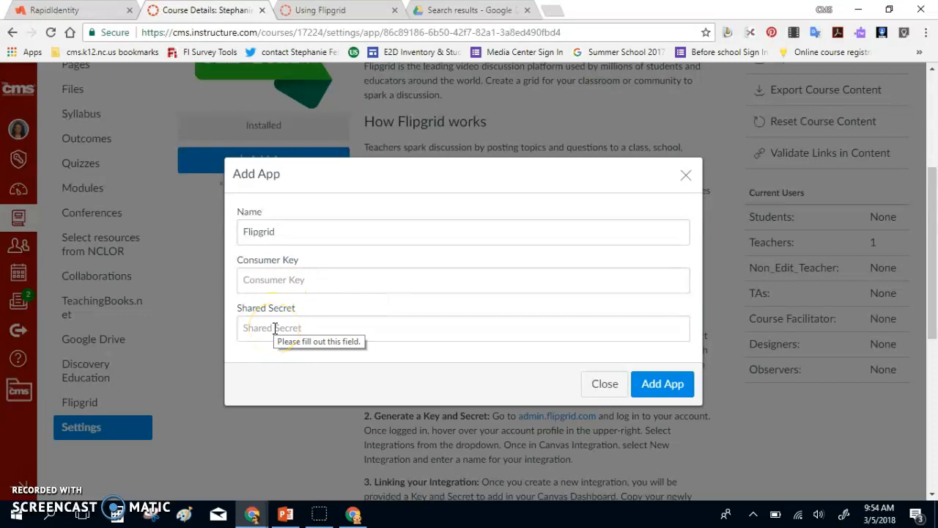
# Step: Switch to the Flipgrid admin site and open the account's Canvas integrations
pyautogui.click(356, 513)
pyautogui.scroll(2, 911, 402)
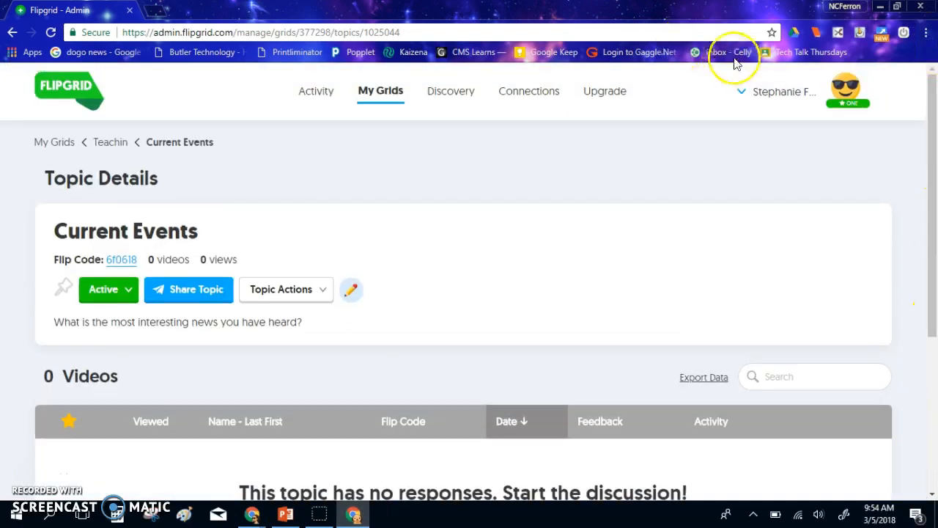
pyautogui.click(738, 93)
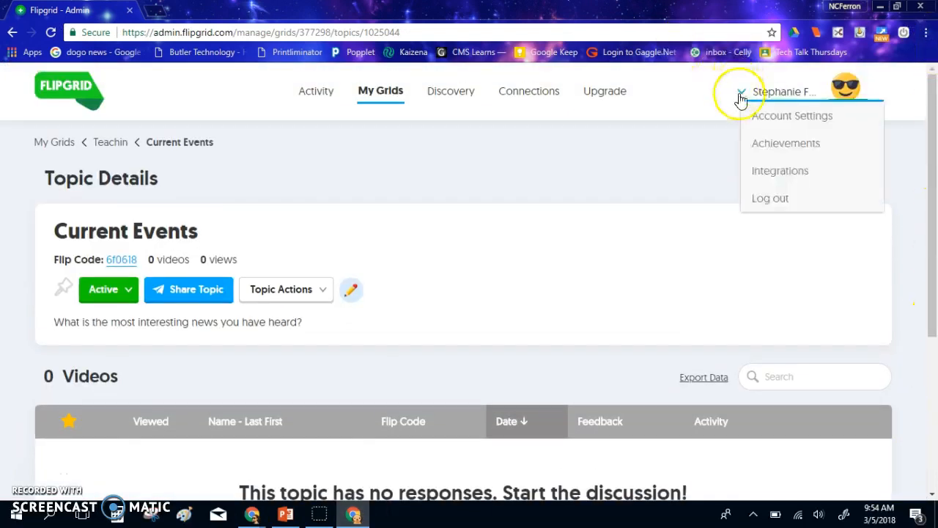
pyautogui.click(768, 178)
pyautogui.click(163, 362)
pyautogui.scroll(-2, 149, 257)
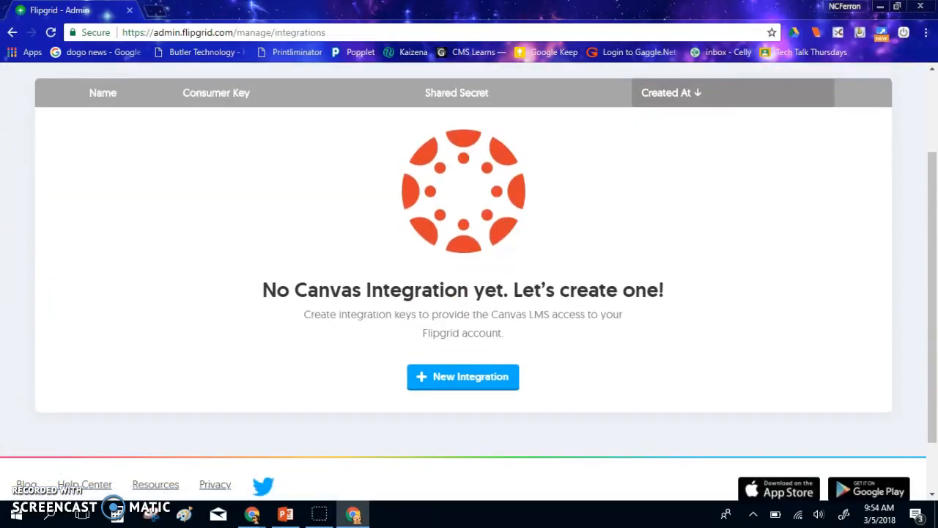
# Step: Create a new Canvas integration named "Sample"
pyautogui.click(473, 381)
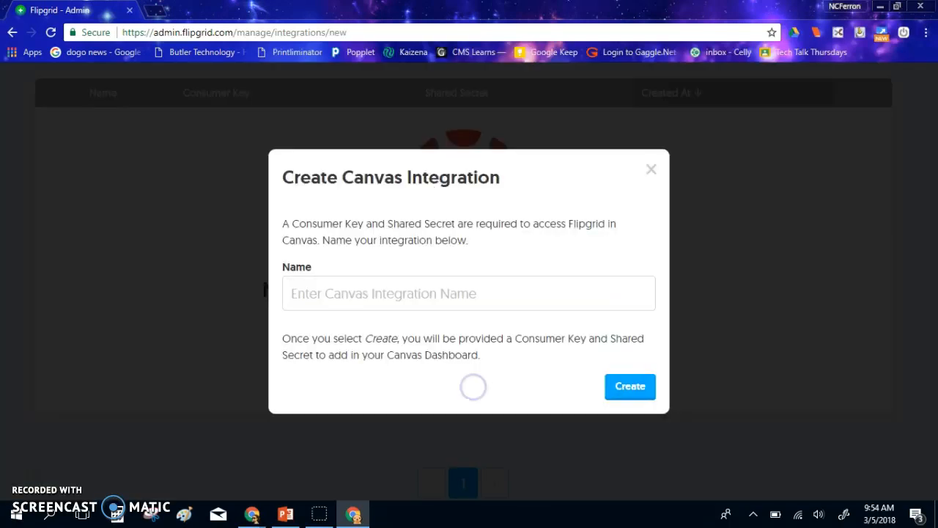
pyautogui.click(299, 291)
pyautogui.write('Sample')
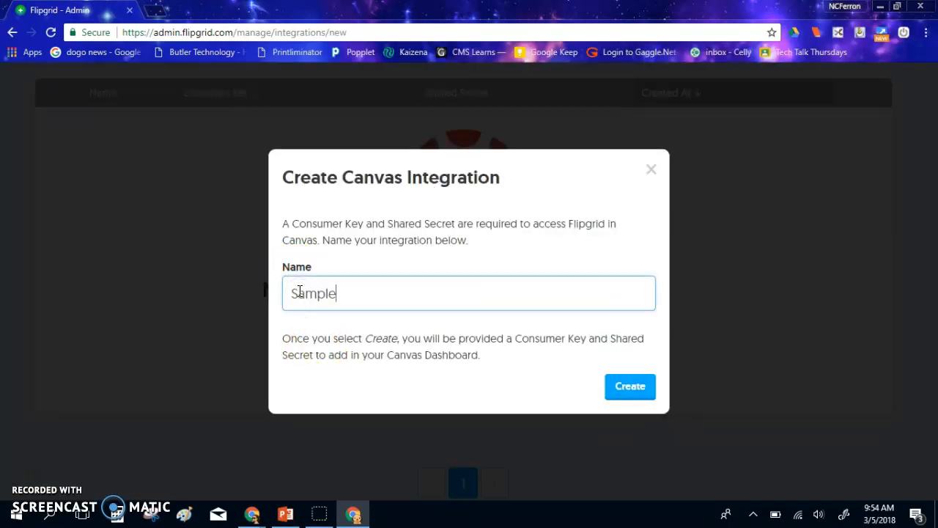
pyautogui.click(627, 389)
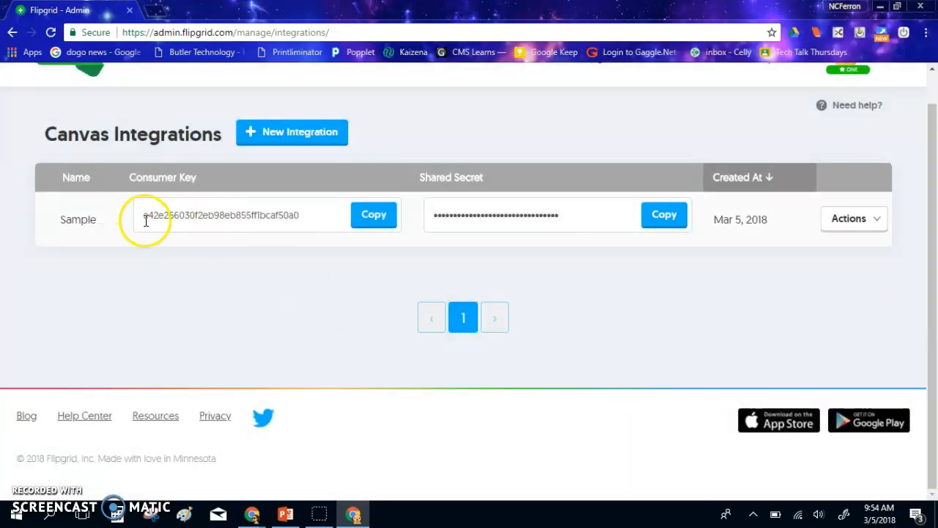
# Step: Copy the Sample integration's consumer key and switch back to the Add App form in Canvas
pyautogui.click(318, 214)
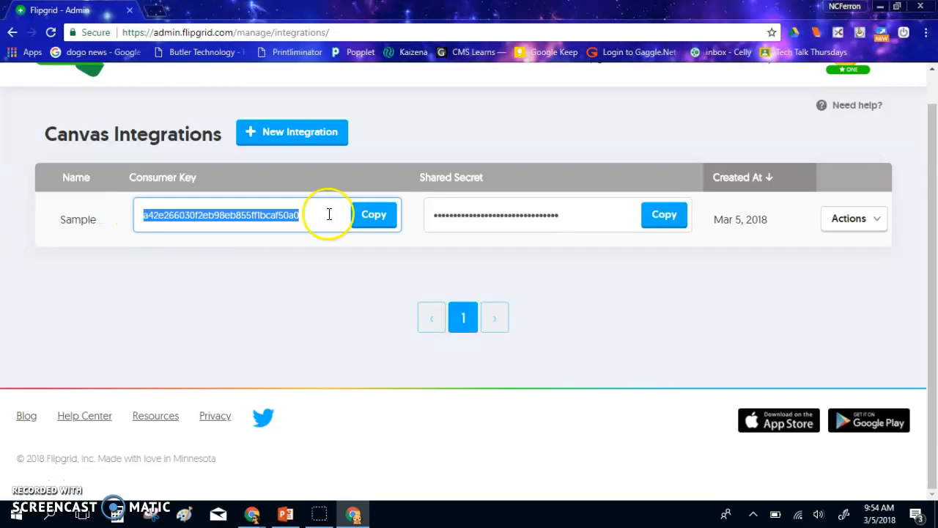
pyautogui.click(379, 215)
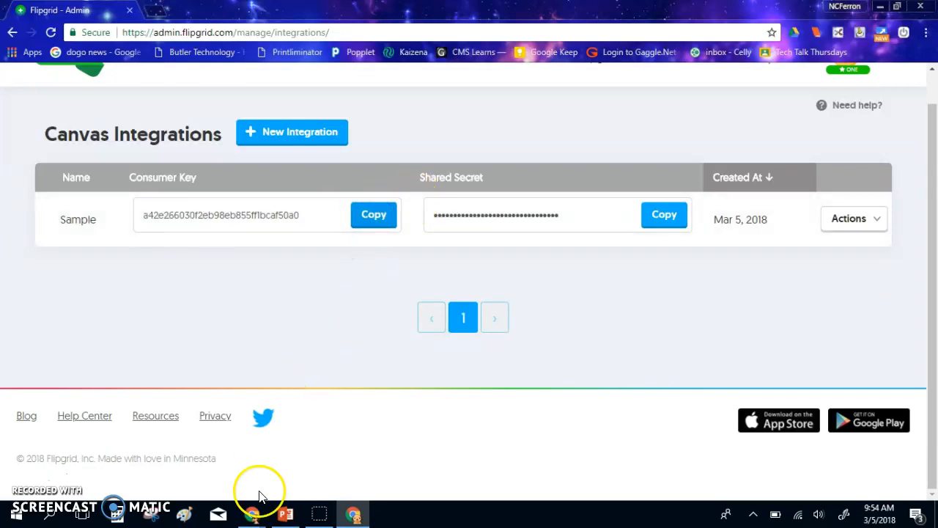
pyautogui.moveTo(251, 518)
pyautogui.click(171, 473)
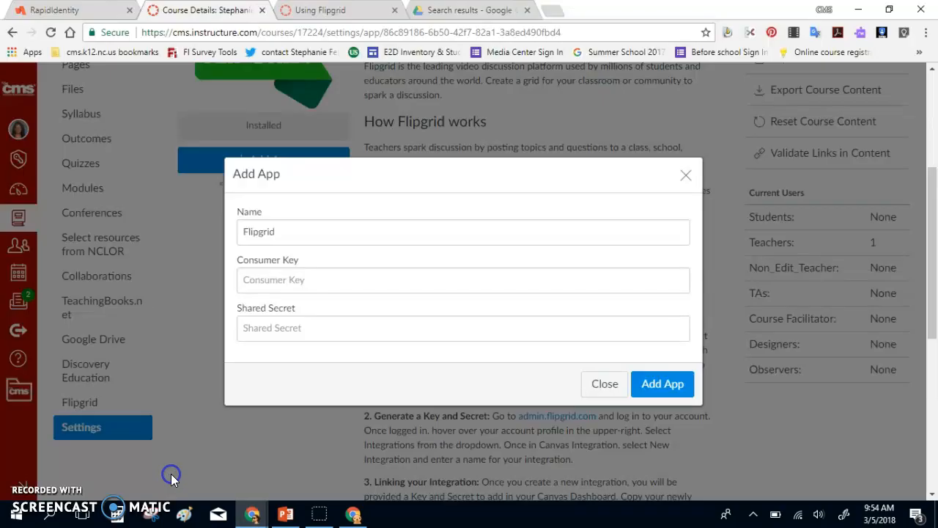
# Step: Check the integration's shared secret field in Flipgrid, return to Canvas and close the Add App form without adding the app
pyautogui.click(353, 513)
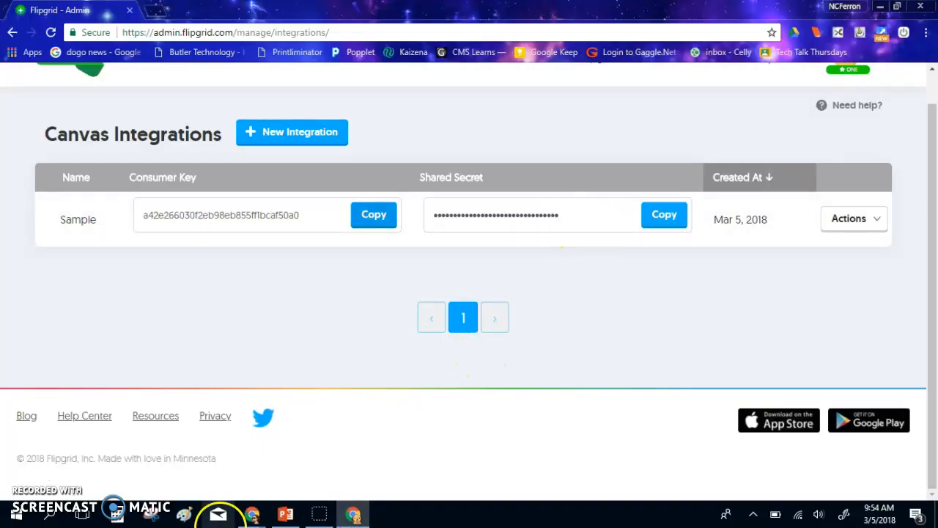
pyautogui.moveTo(252, 513)
pyautogui.click(256, 473)
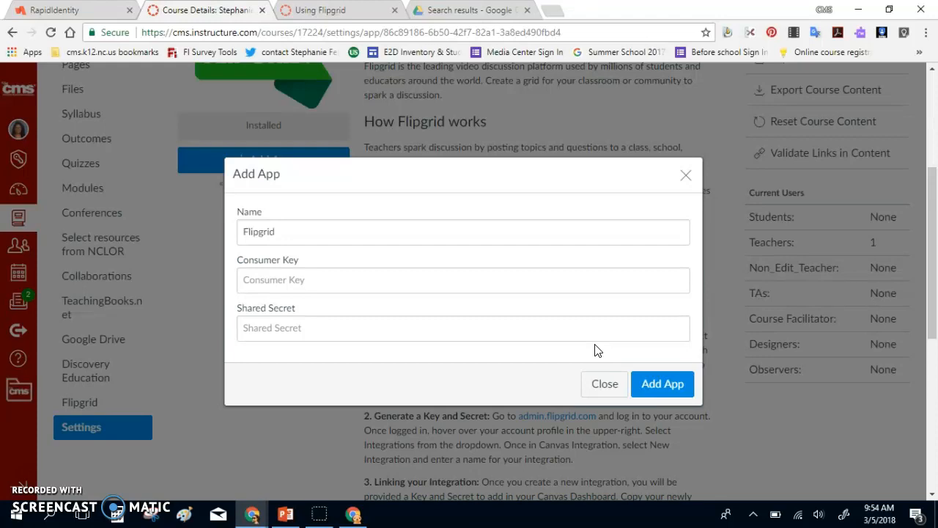
pyautogui.click(601, 382)
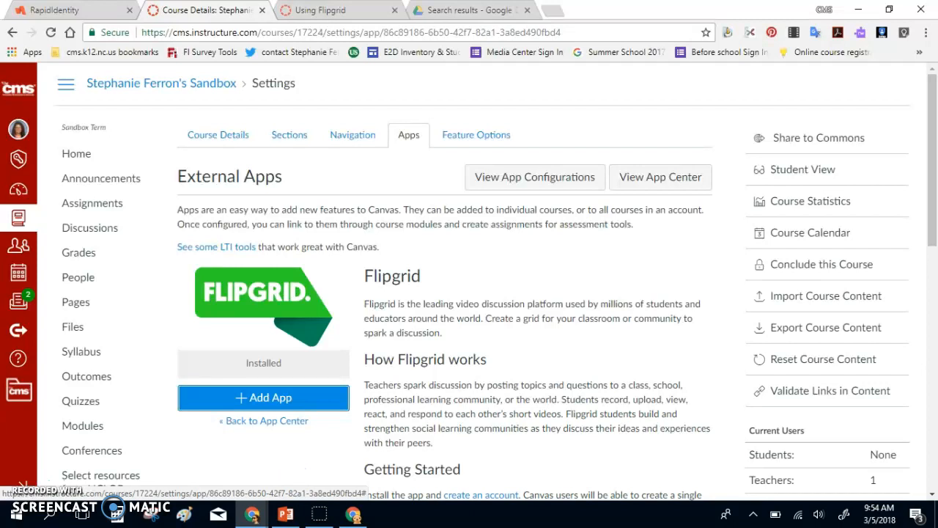
# Step: Create a new course assignment named "Sample" and enter "Directions" as its description
pyautogui.click(89, 201)
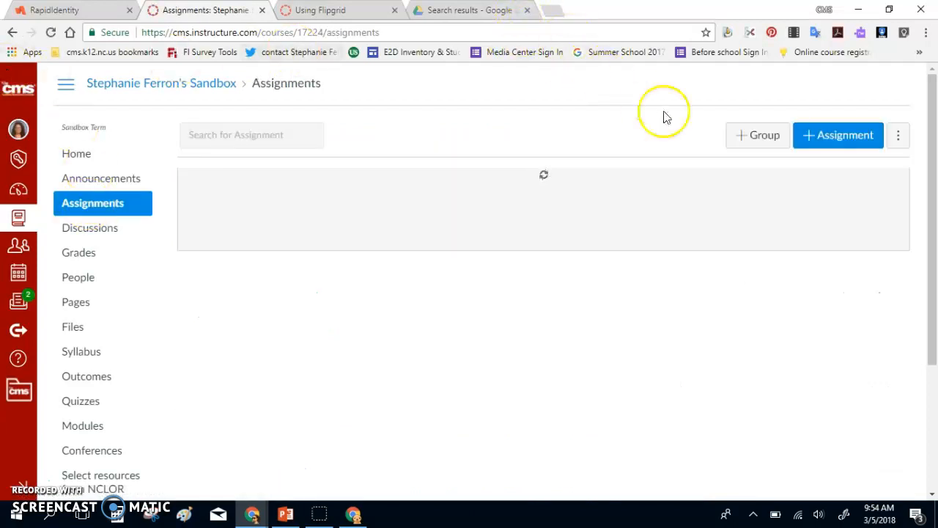
pyautogui.click(826, 146)
pyautogui.click(826, 146)
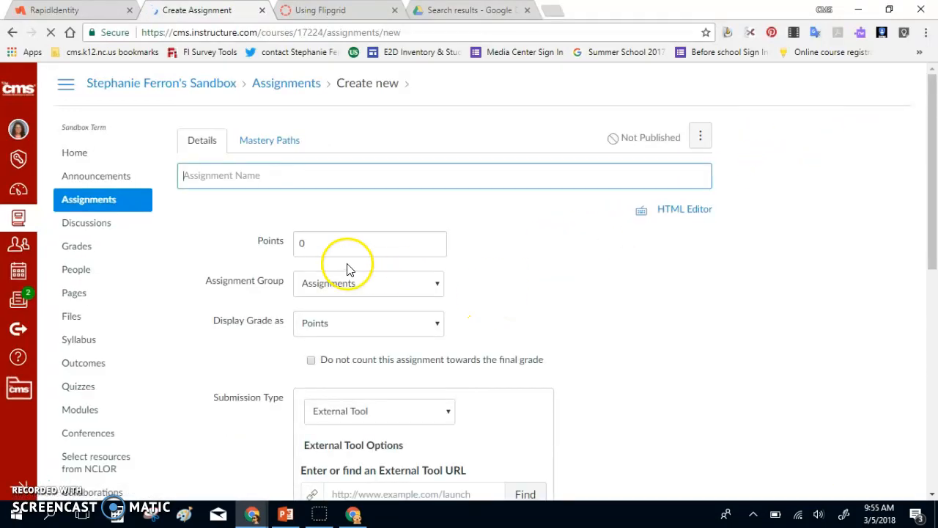
pyautogui.write('S')
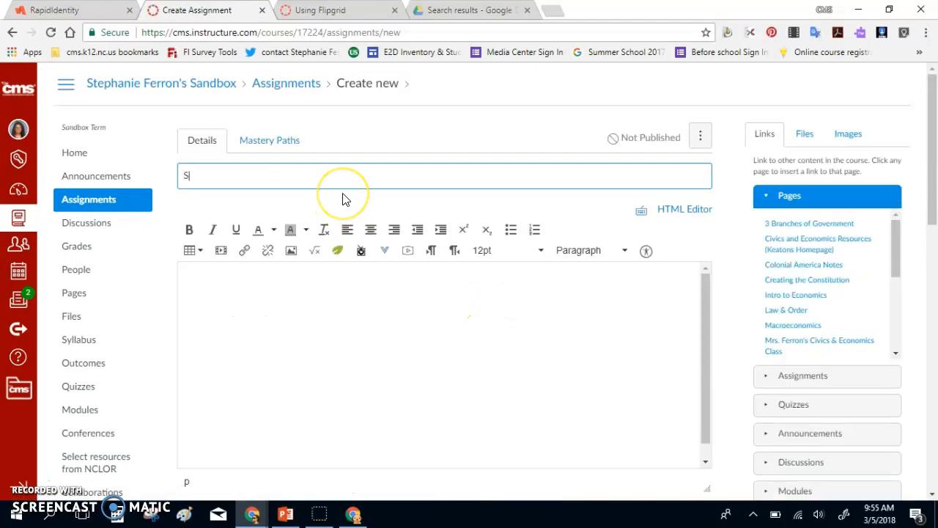
pyautogui.write('ample')
pyautogui.click(329, 305)
pyautogui.write('Dire')
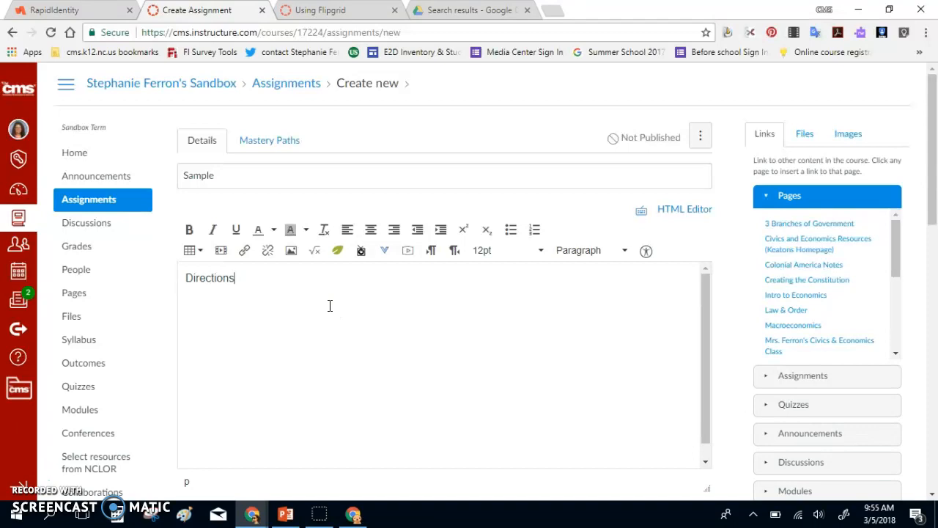
# Step: Set the assignment's submission type to External Tool and select Flipgrid as the tool it uses
pyautogui.scroll(-4, 574, 151)
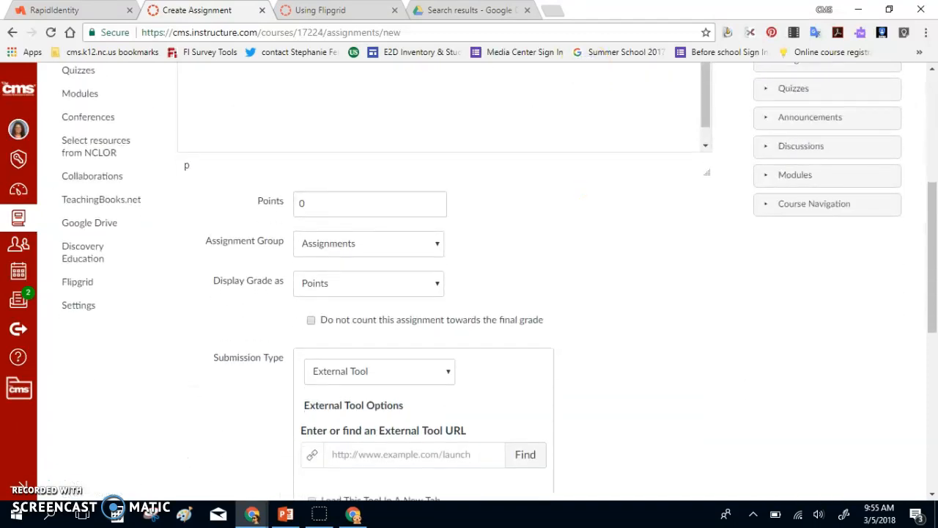
pyautogui.scroll(-2, 628, 397)
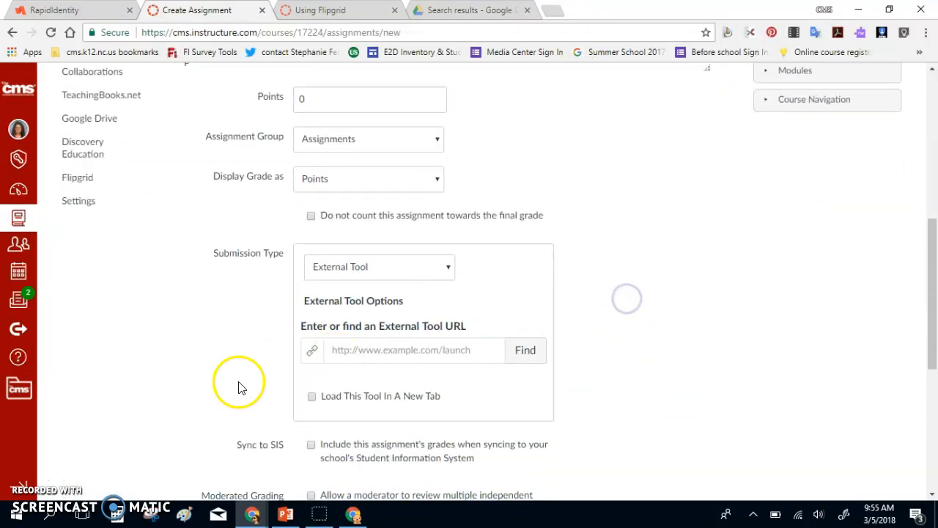
pyautogui.click(425, 276)
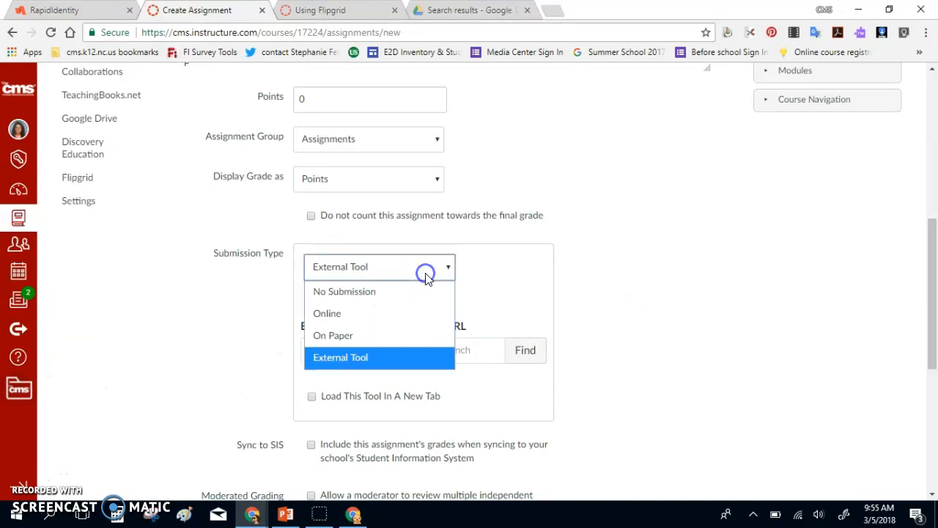
pyautogui.click(396, 367)
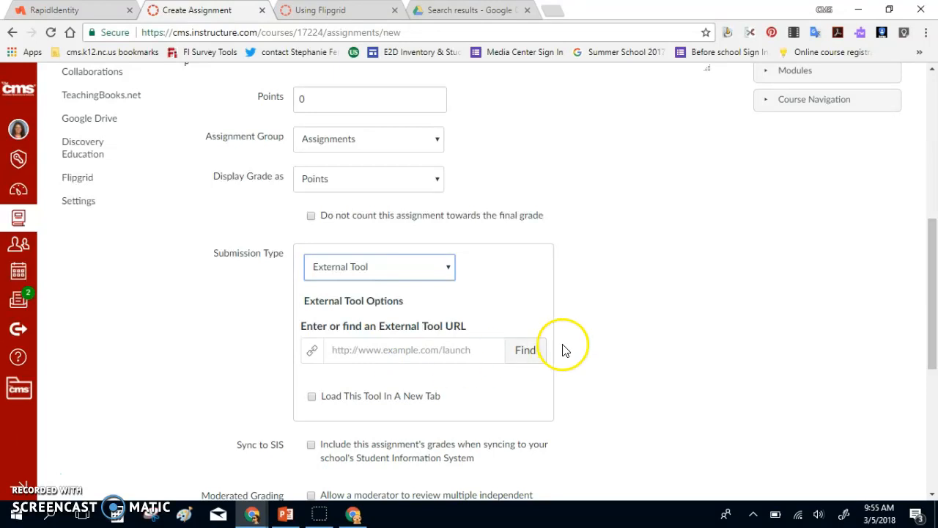
pyautogui.click(527, 350)
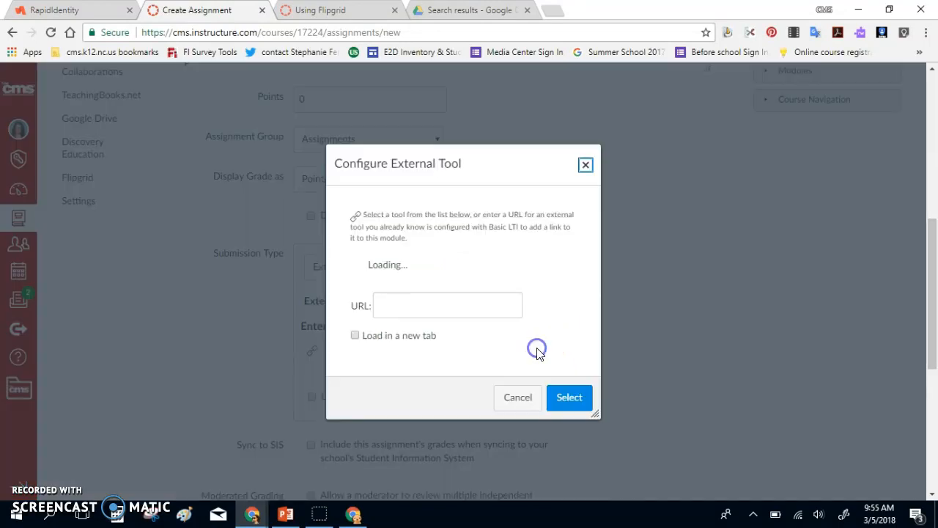
pyautogui.moveTo(558, 287); pyautogui.dragTo(561, 334)
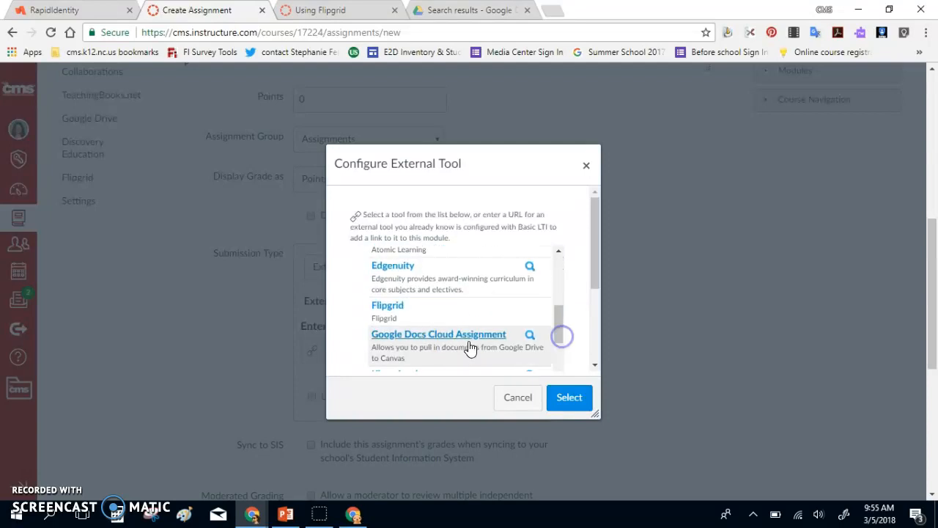
pyautogui.click(440, 310)
pyautogui.click(570, 398)
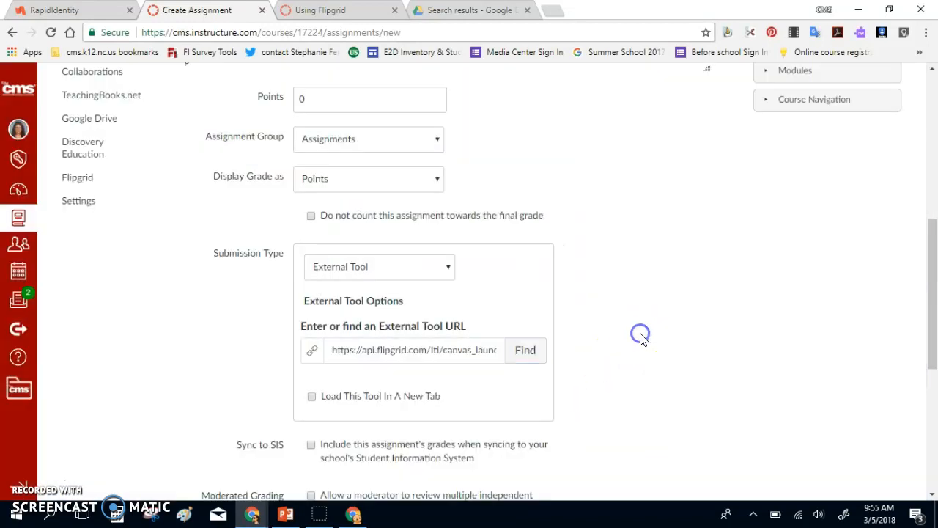
# Step: Enable loading the Flipgrid tool in a new tab and save the assignment without publishing it
pyautogui.scroll(-5, 652, 367)
pyautogui.scroll(2, 699, 298)
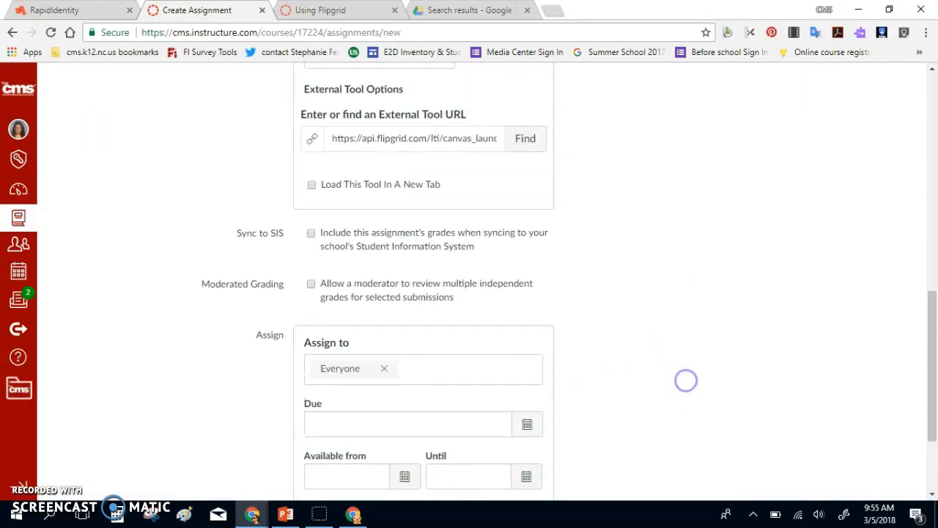
pyautogui.click(310, 186)
pyautogui.scroll(-2, 682, 230)
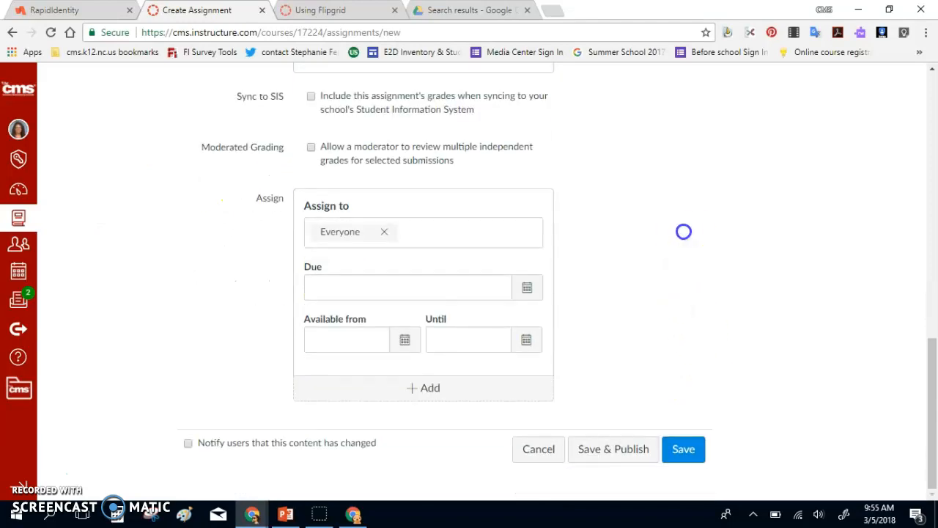
pyautogui.click(687, 449)
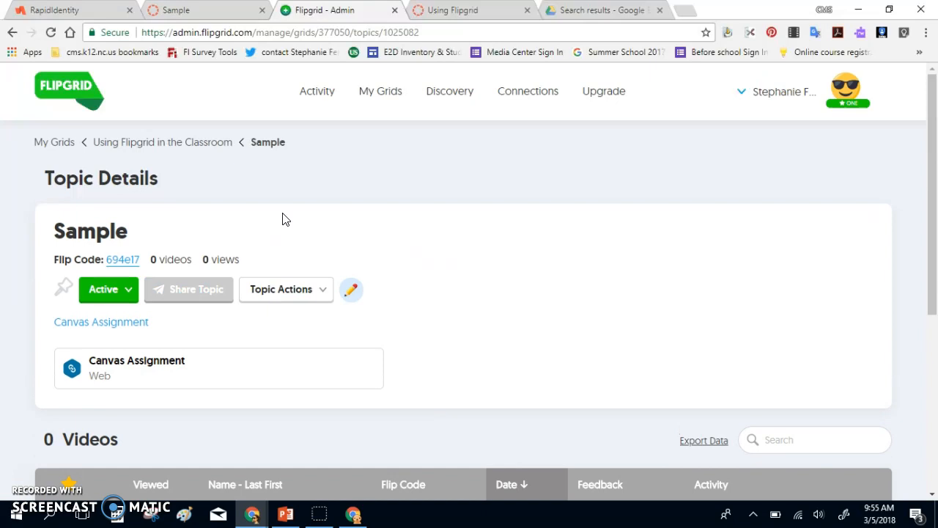
# Step: Look through the Sample topic's details and video responses in Flipgrid
pyautogui.scroll(-5, 16, 274)
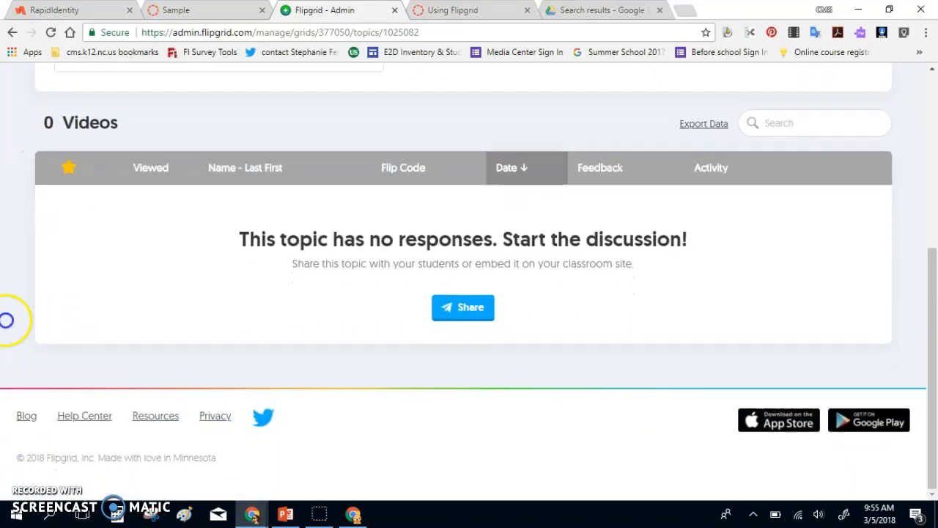
pyautogui.scroll(5, 8, 381)
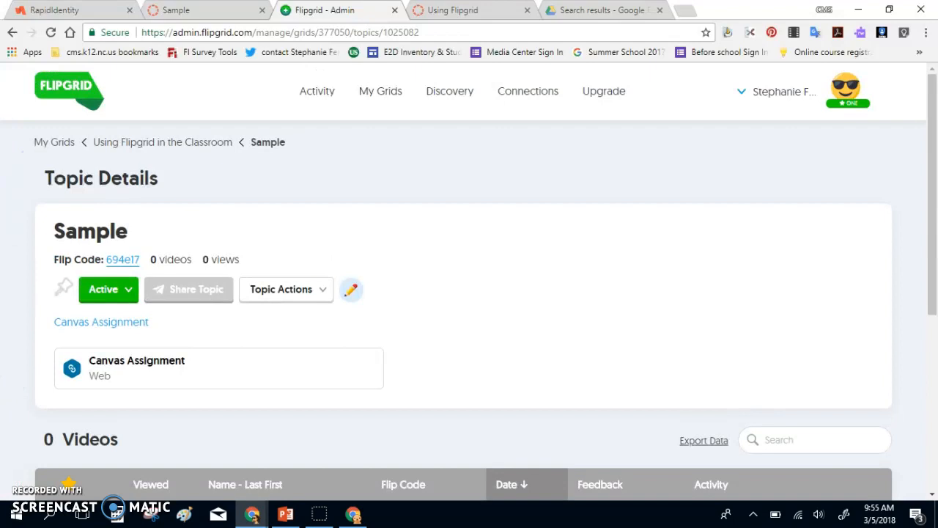